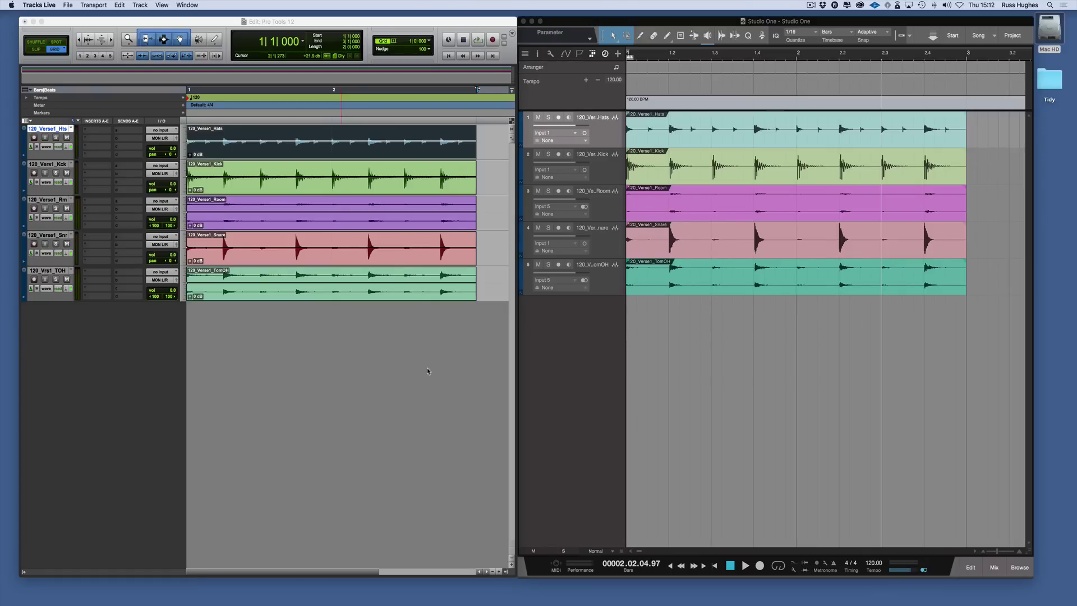
# Widen Pro Tools' Clips list and select the Kick, Room and Hats clips, then the Hats event in Studio One.
pyautogui.click(507, 573)
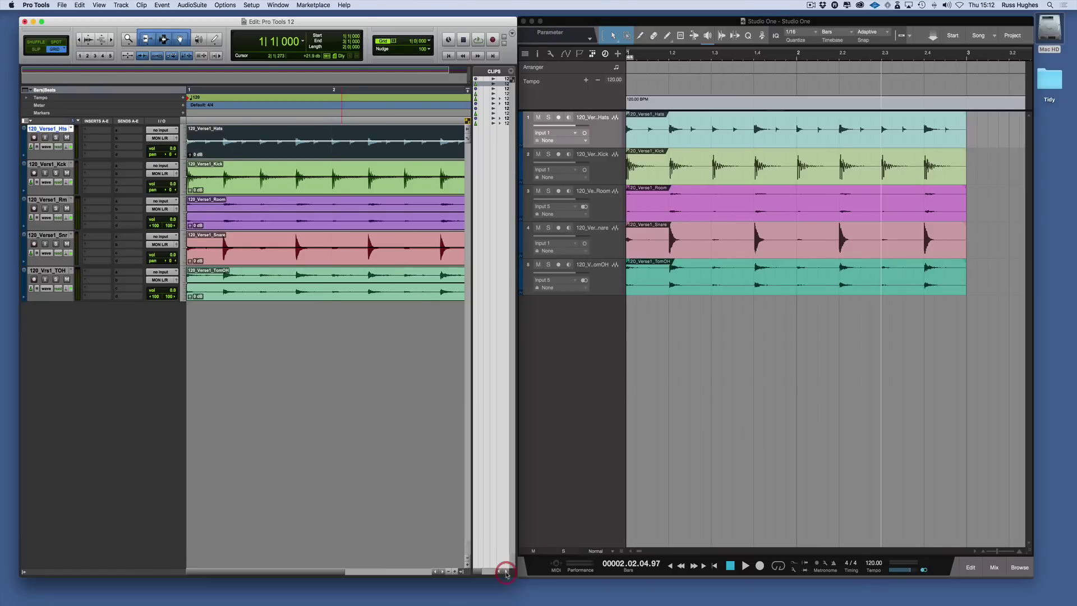
pyautogui.moveTo(471, 277); pyautogui.dragTo(409, 283)
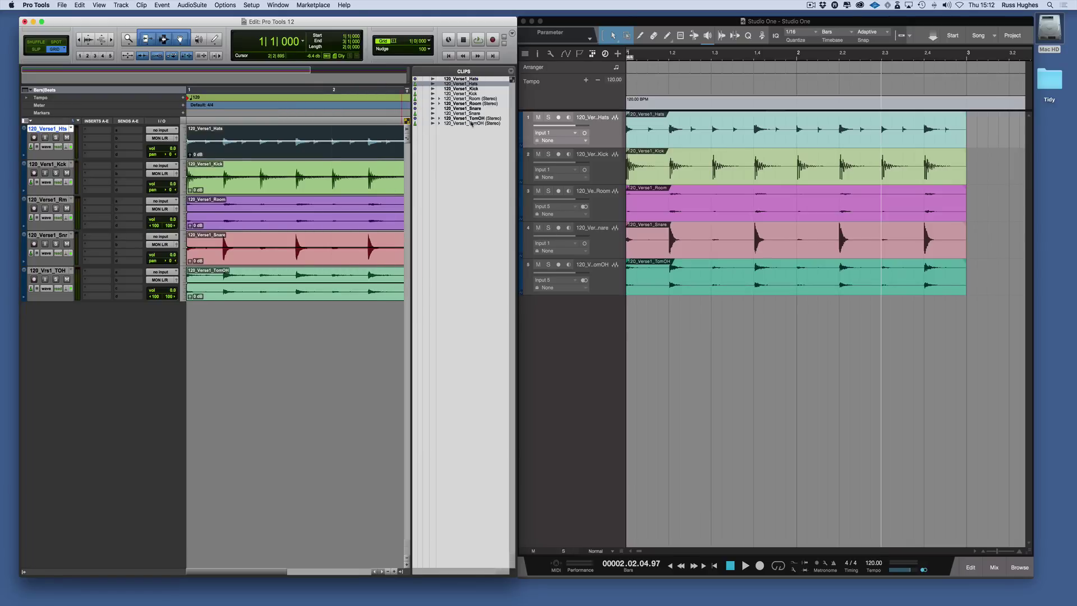
pyautogui.click(360, 185)
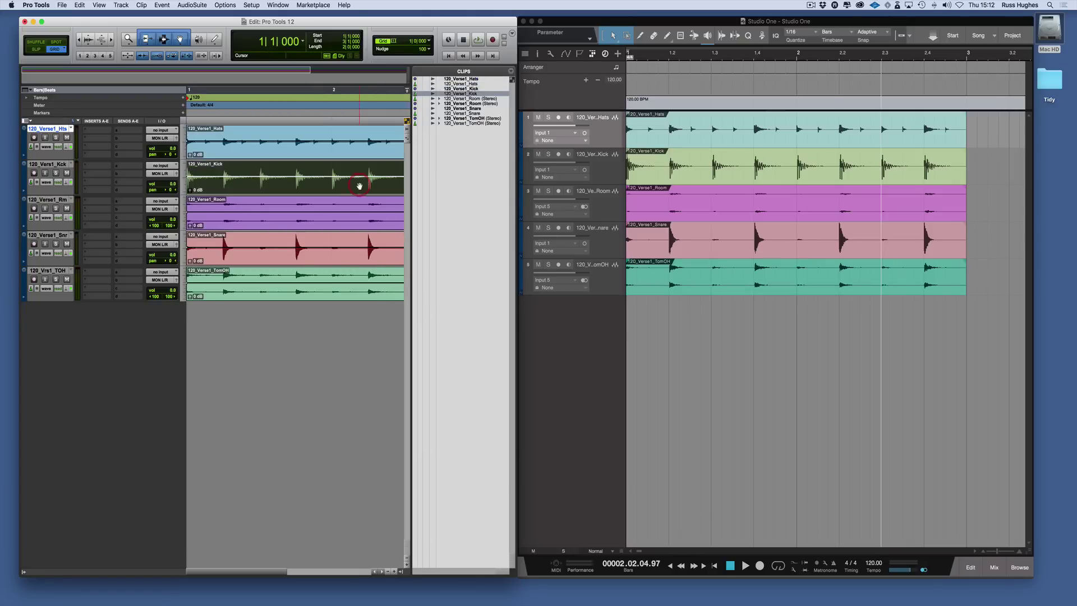
pyautogui.click(350, 223)
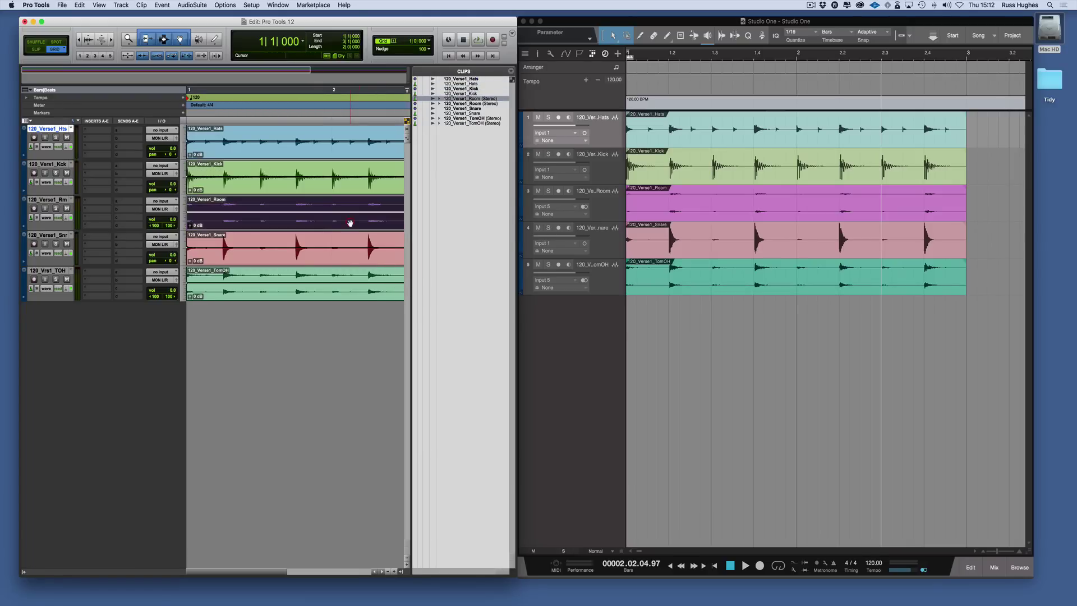
pyautogui.click(357, 146)
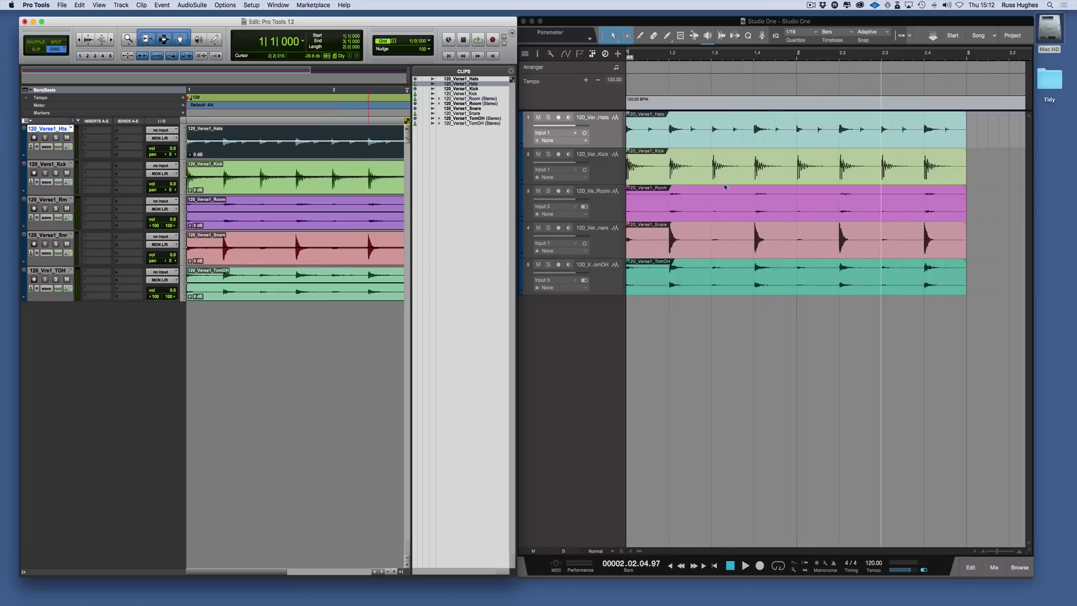
pyautogui.click(707, 141)
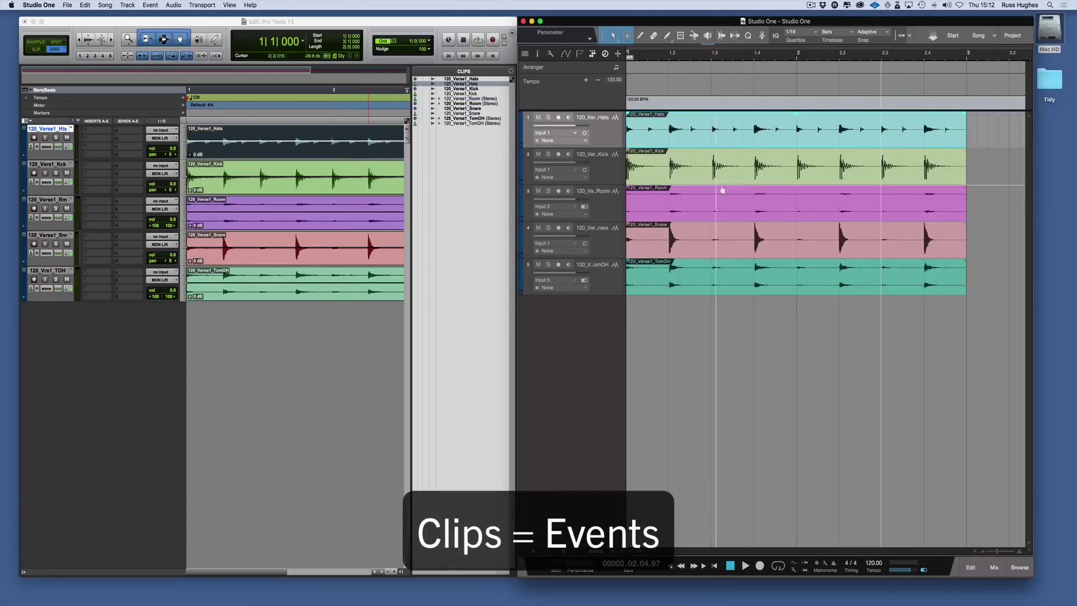
# Show Studio One's Pool and click through the Kick, Room, Snare and TomOH tracks.
pyautogui.click(1013, 568)
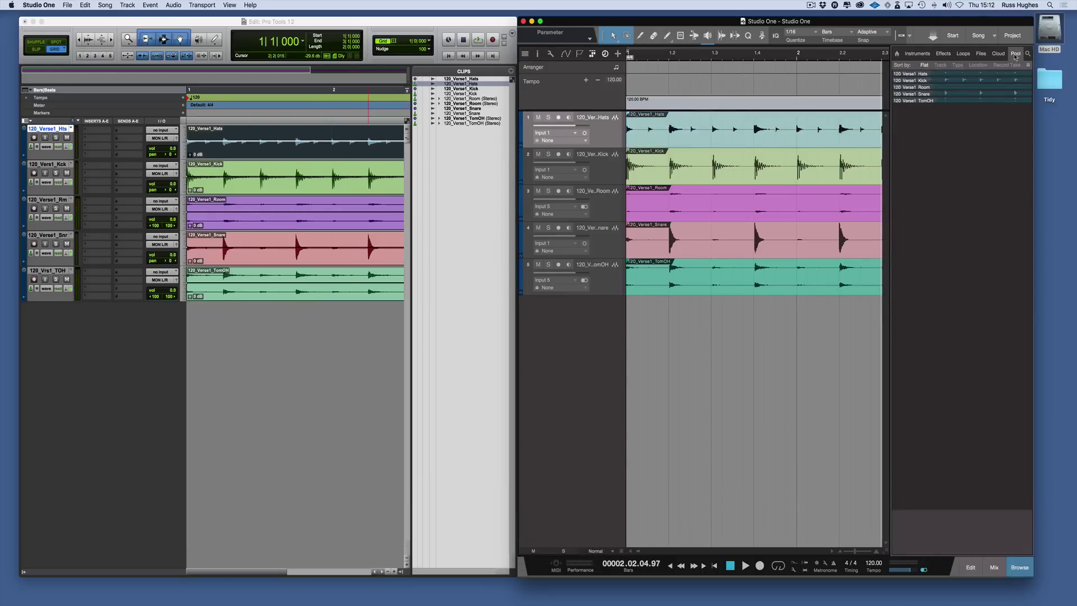
pyautogui.click(779, 171)
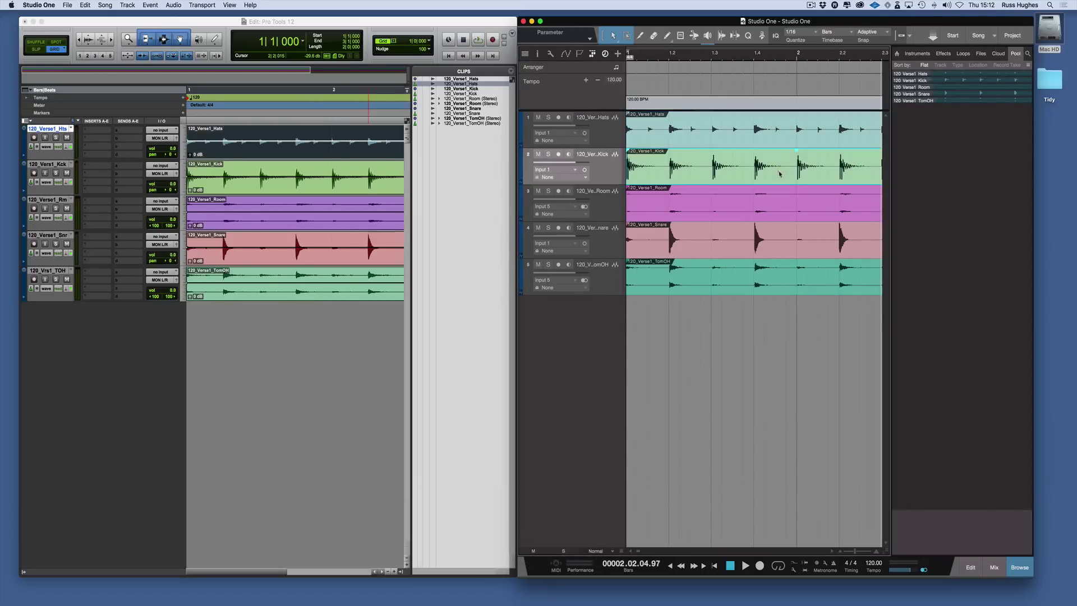
pyautogui.click(780, 218)
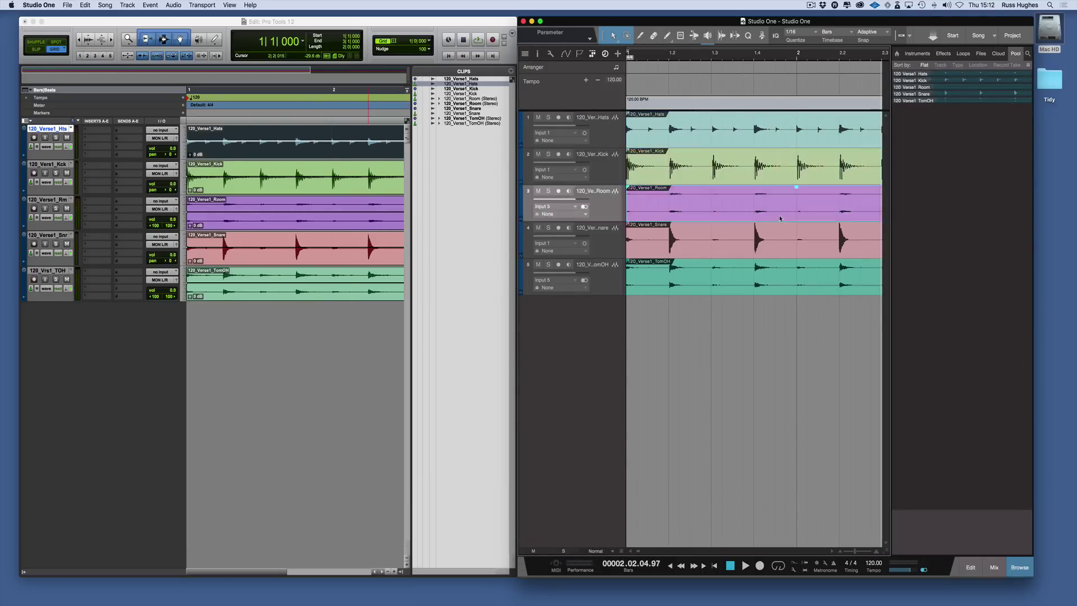
pyautogui.click(786, 250)
pyautogui.click(778, 286)
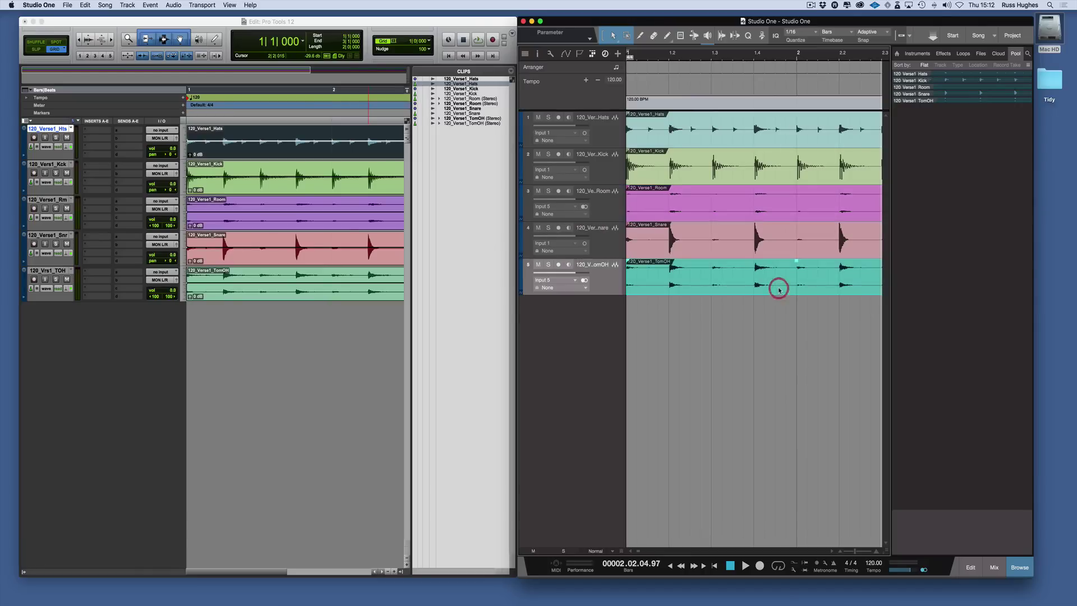
pyautogui.click(781, 243)
pyautogui.click(781, 214)
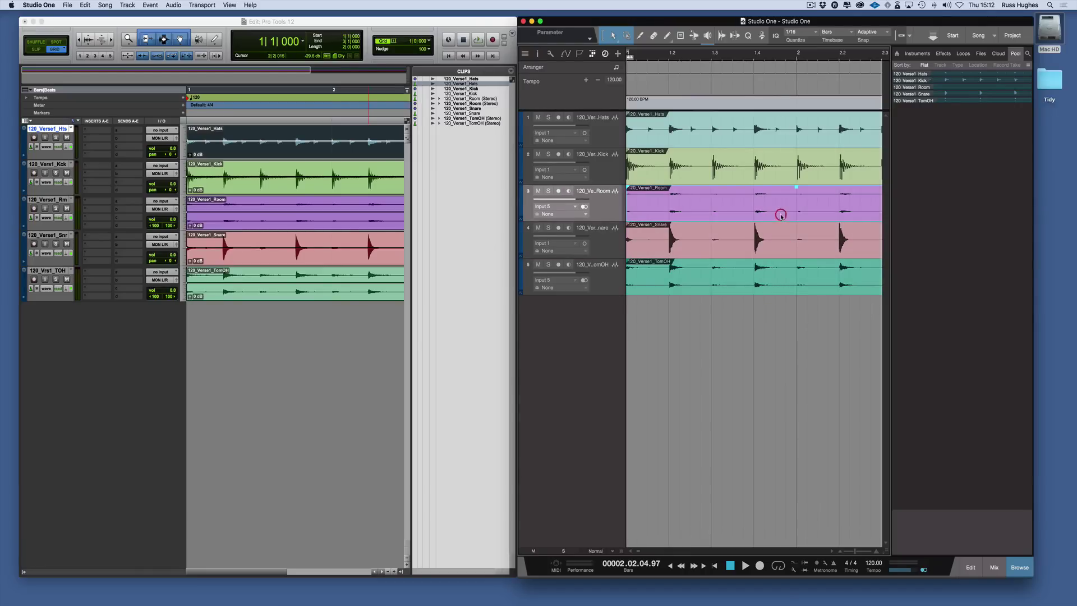
# Reveal the Room event's audio file, 120_Verse1_Room, in the Pool with Select in Pool.
pyautogui.rightClick(781, 216)
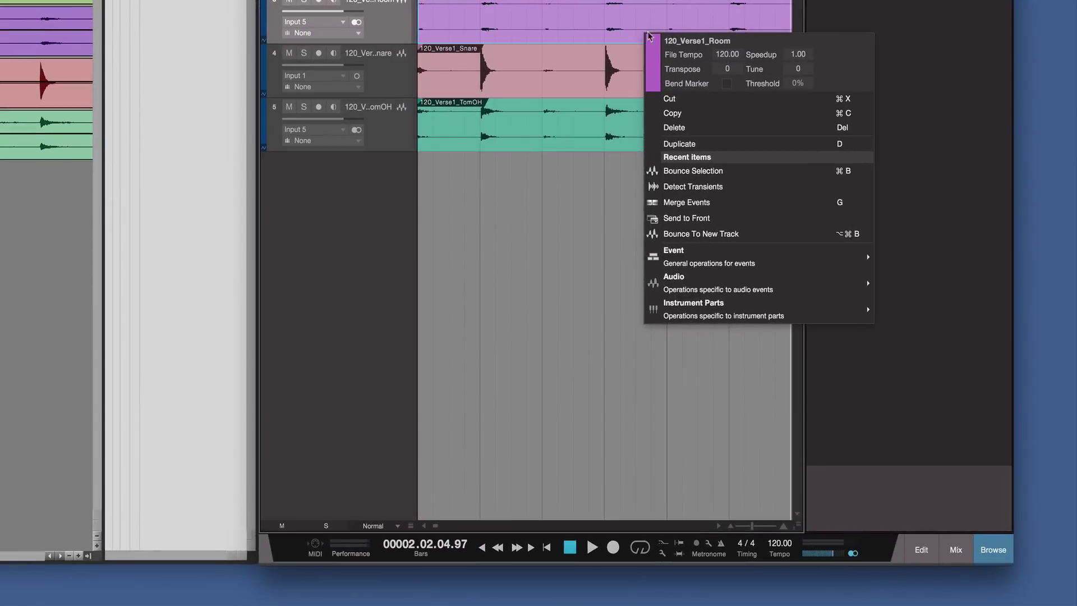
pyautogui.moveTo(735, 289)
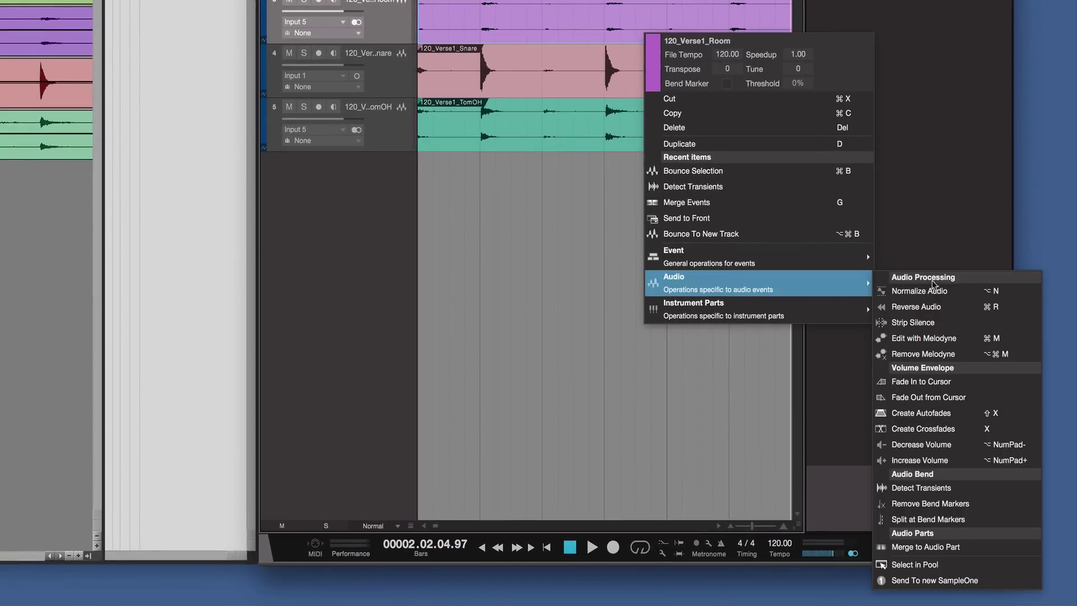
pyautogui.click(932, 566)
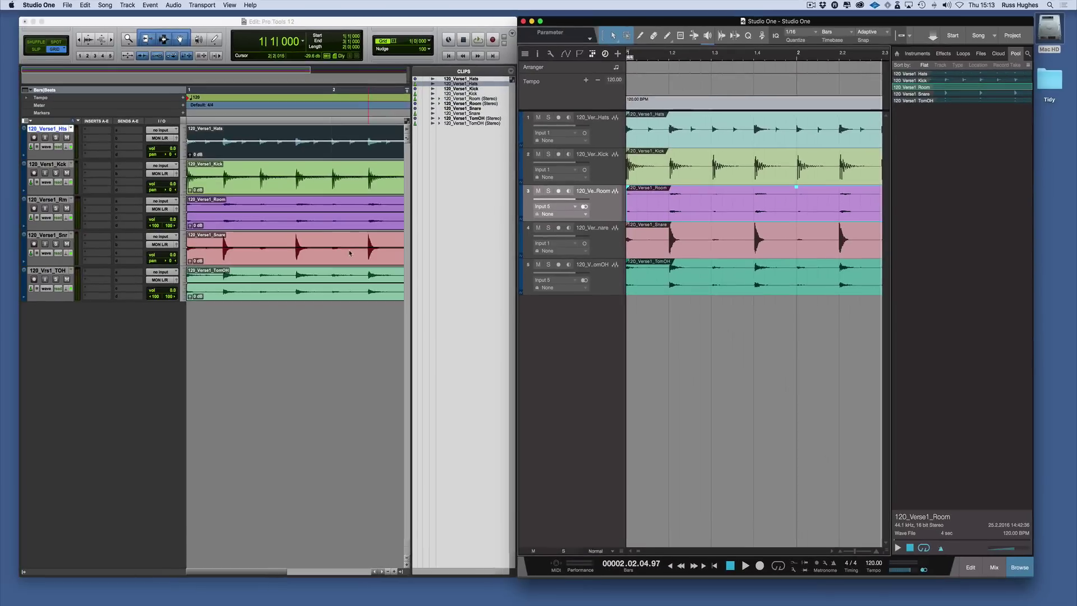
# Zoom out in Pro Tools and split the Snare clip at bar 2.
pyautogui.click(336, 333)
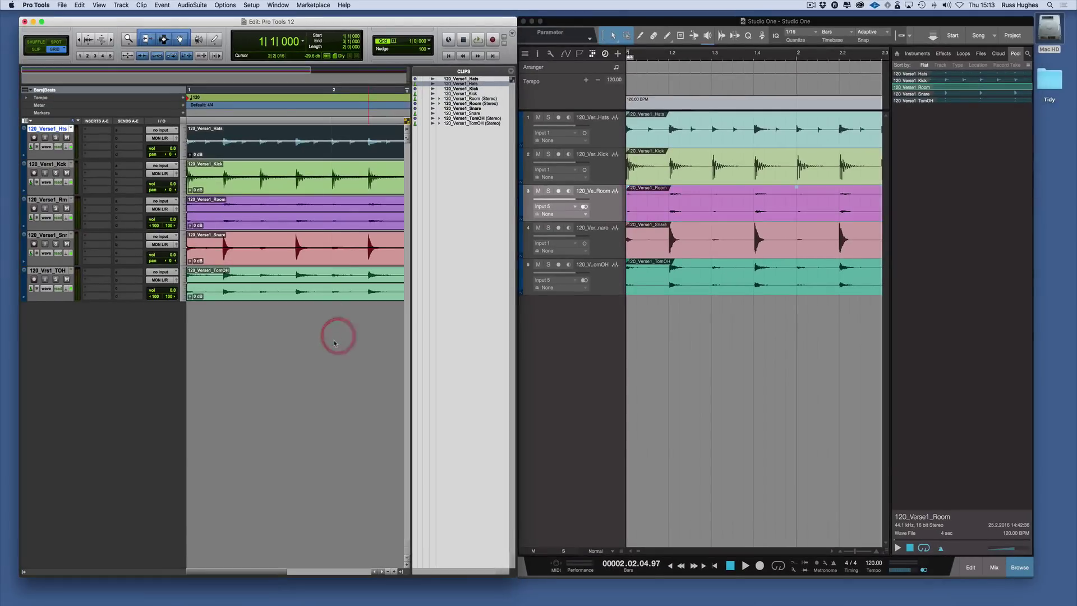
pyautogui.press('super+bracketleft')
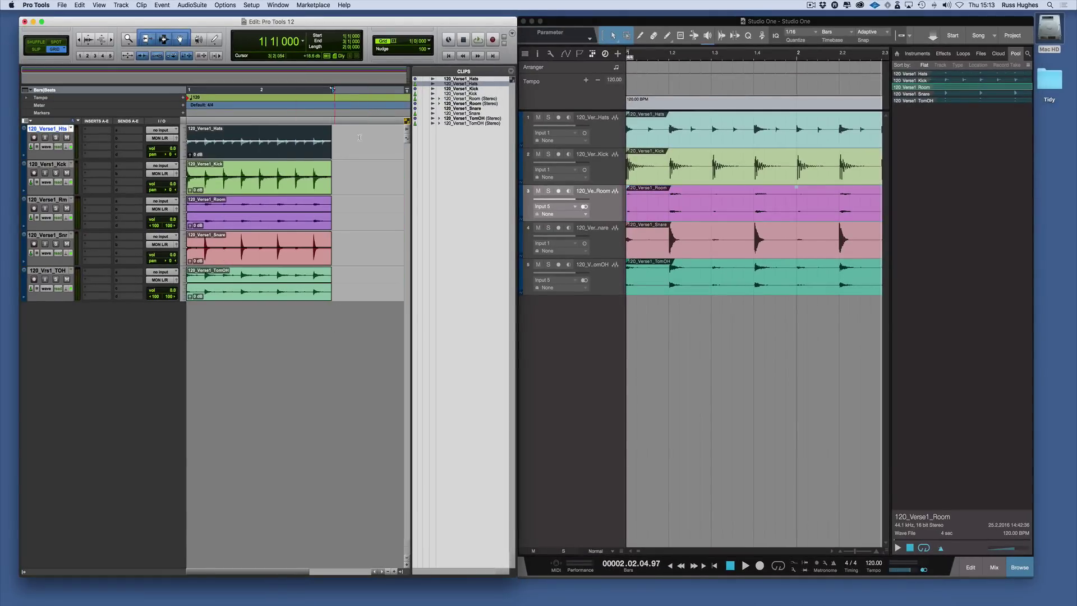
pyautogui.click(258, 239)
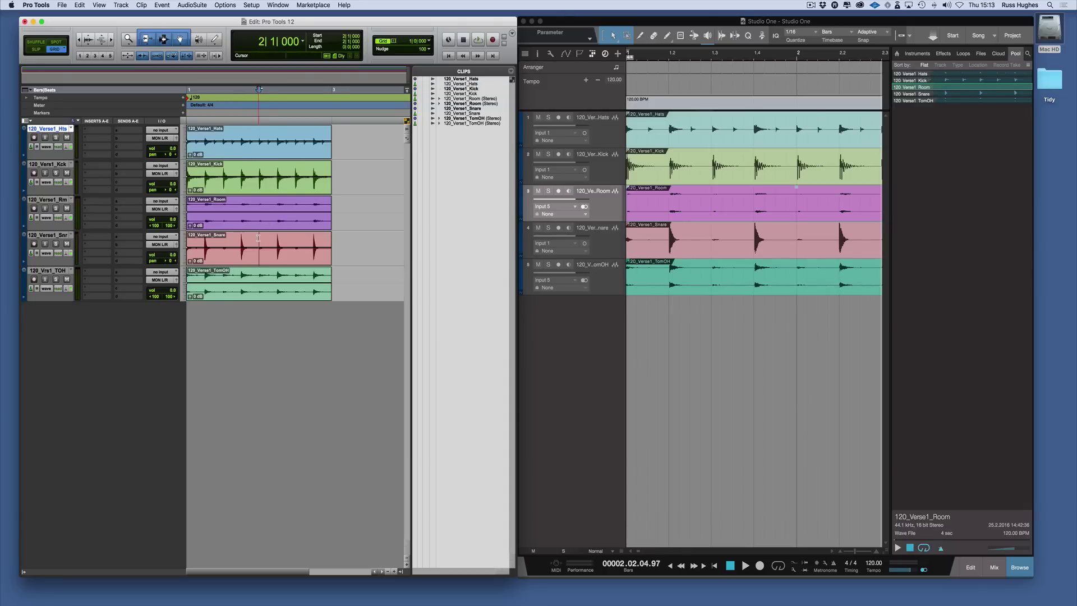
pyautogui.press('super+e')
# In Studio One, split the Snare event by marking the range from bar 2 to bar 3.
pyautogui.click(800, 237)
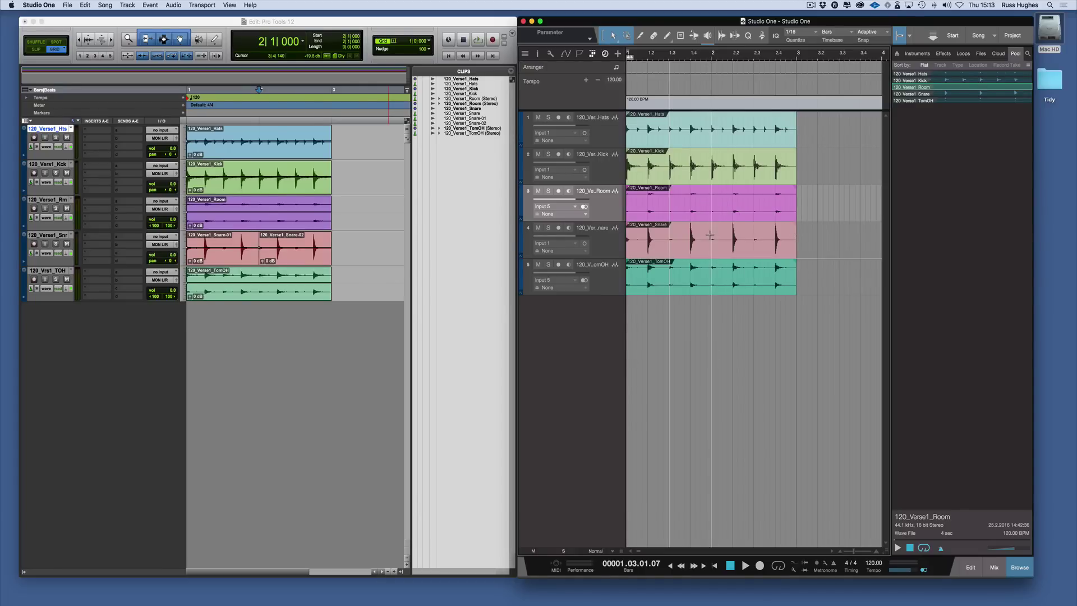
pyautogui.moveTo(710, 236); pyautogui.dragTo(791, 247)
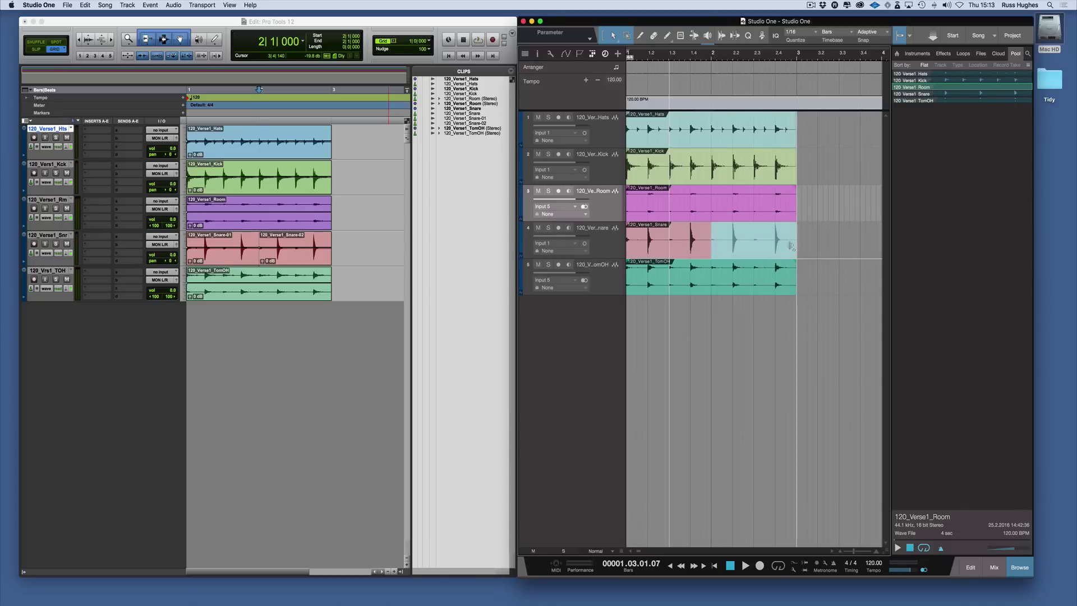
pyautogui.click(779, 230)
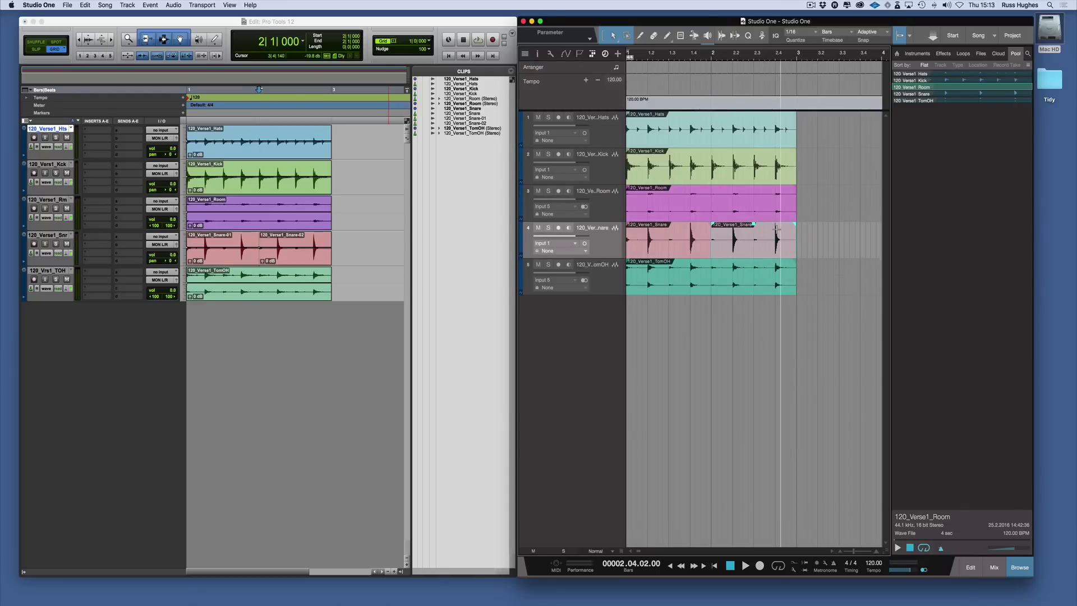
pyautogui.moveTo(776, 228); pyautogui.dragTo(316, 278)
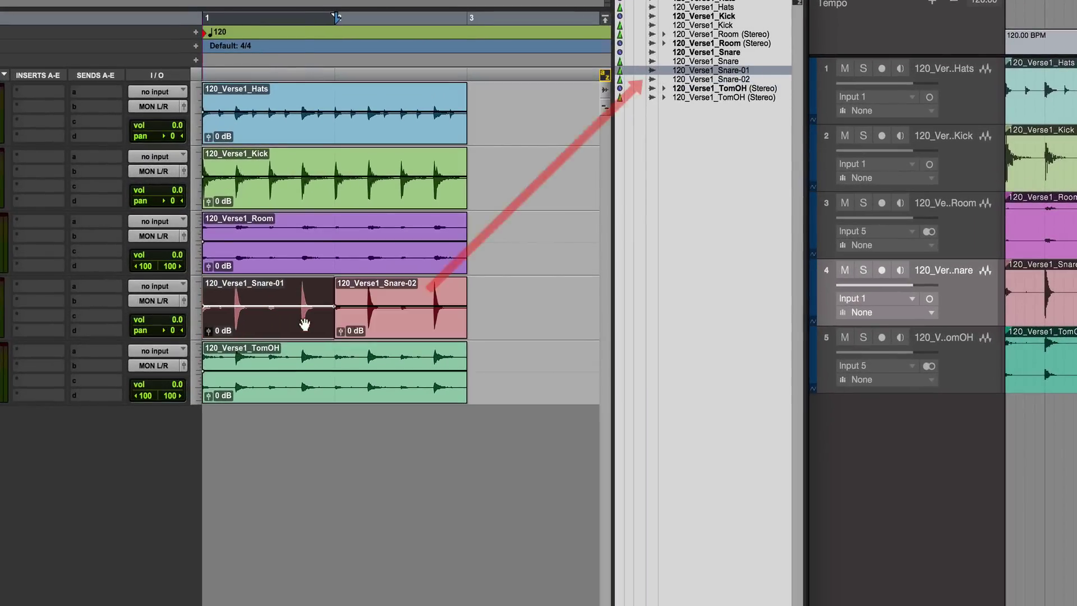
pyautogui.click(265, 276)
pyautogui.click(386, 324)
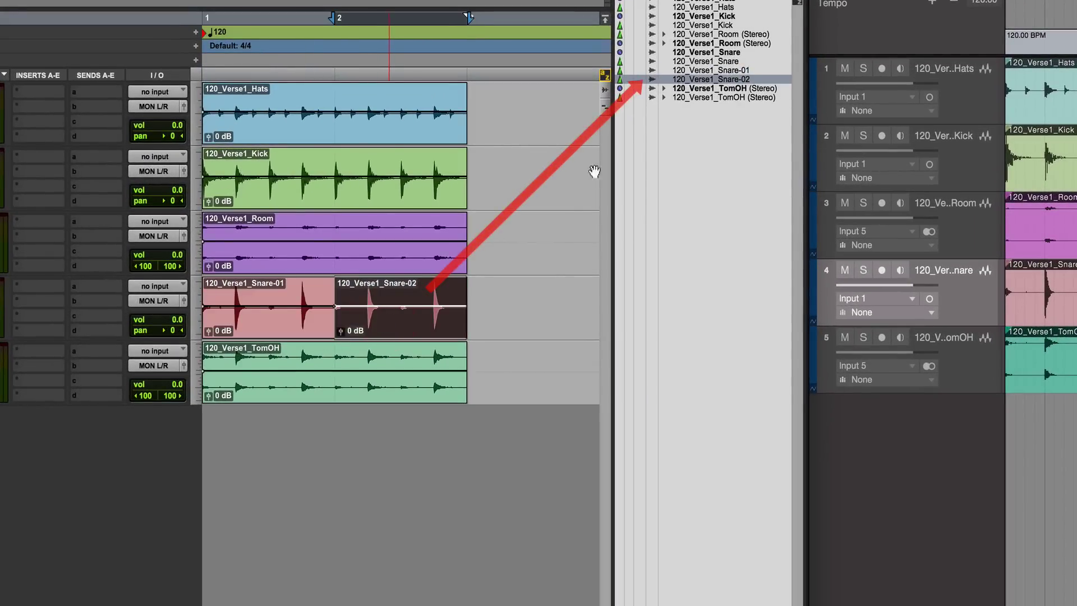
pyautogui.click(291, 319)
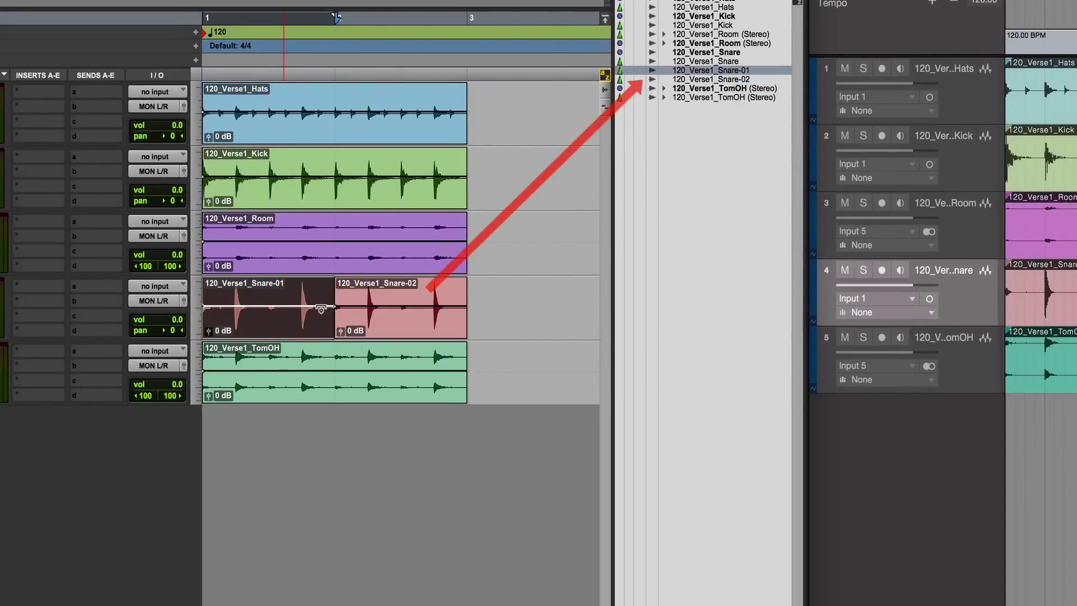
pyautogui.click(419, 324)
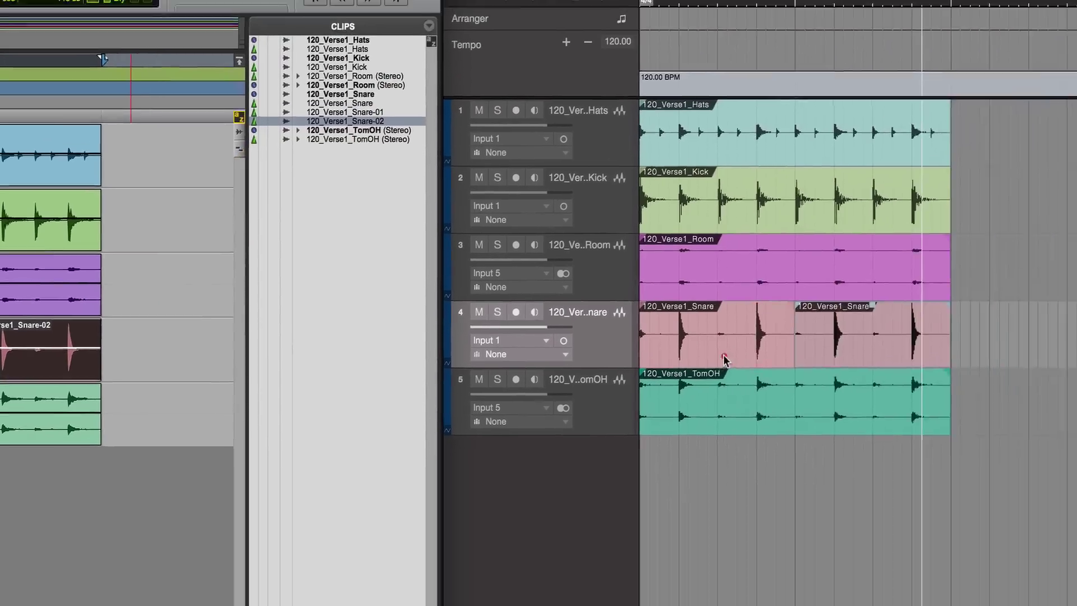
pyautogui.click(420, 391)
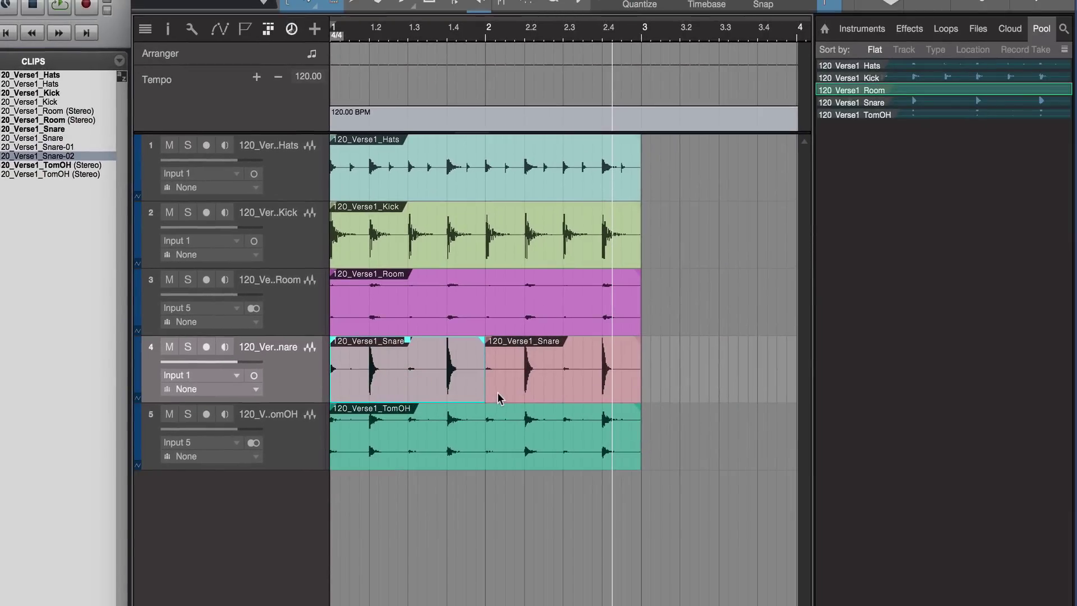
pyautogui.click(499, 396)
pyautogui.click(424, 390)
pyautogui.click(516, 373)
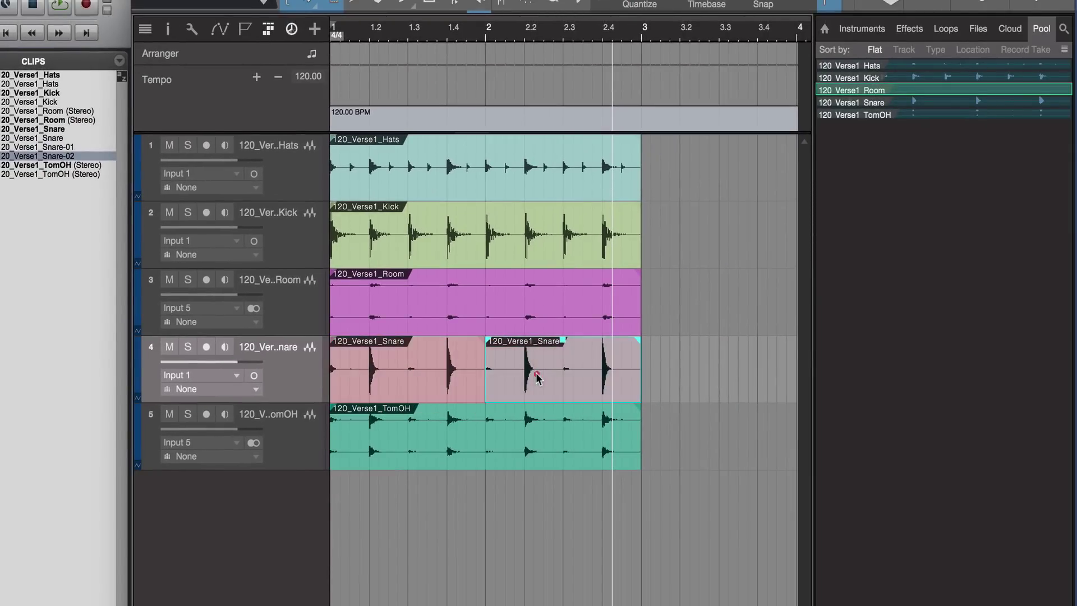
pyautogui.click(435, 379)
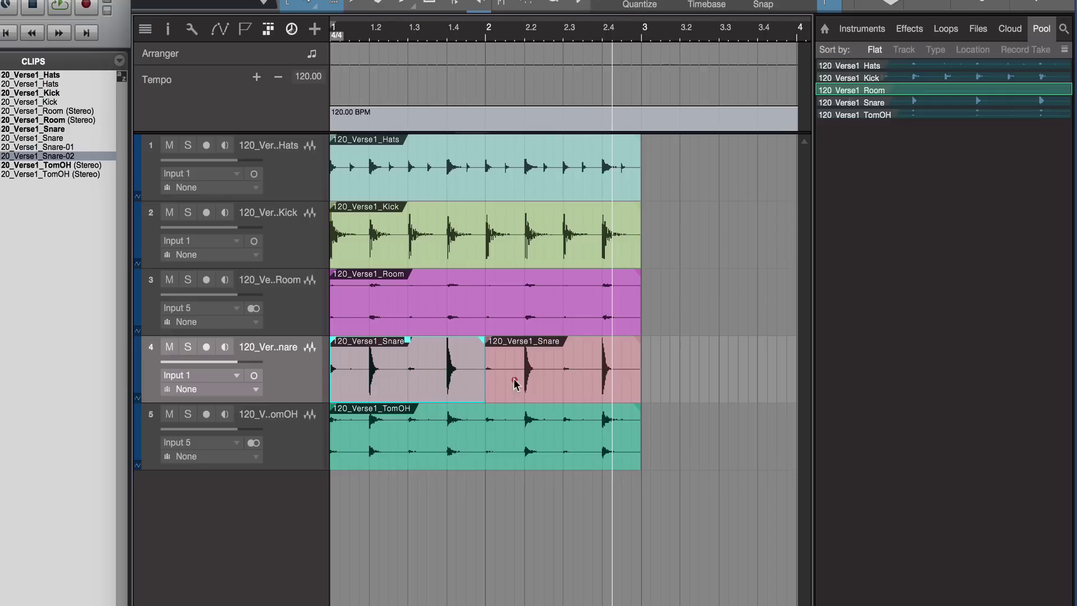
pyautogui.click(514, 380)
pyautogui.click(449, 381)
pyautogui.click(533, 379)
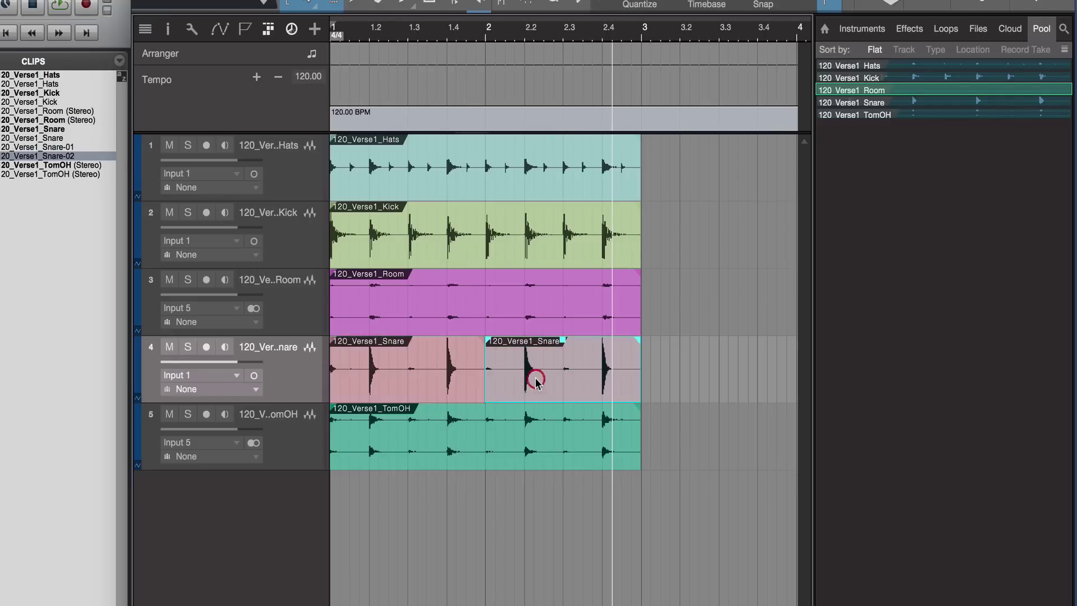
pyautogui.click(456, 381)
pyautogui.click(539, 378)
pyautogui.click(442, 379)
pyautogui.click(507, 386)
pyautogui.click(436, 386)
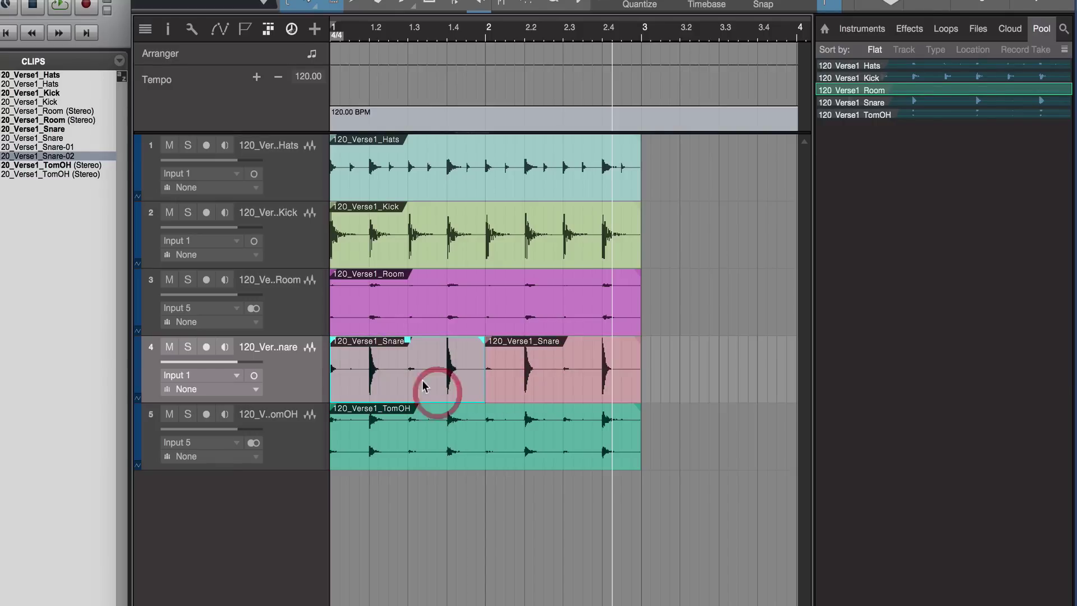
pyautogui.click(560, 377)
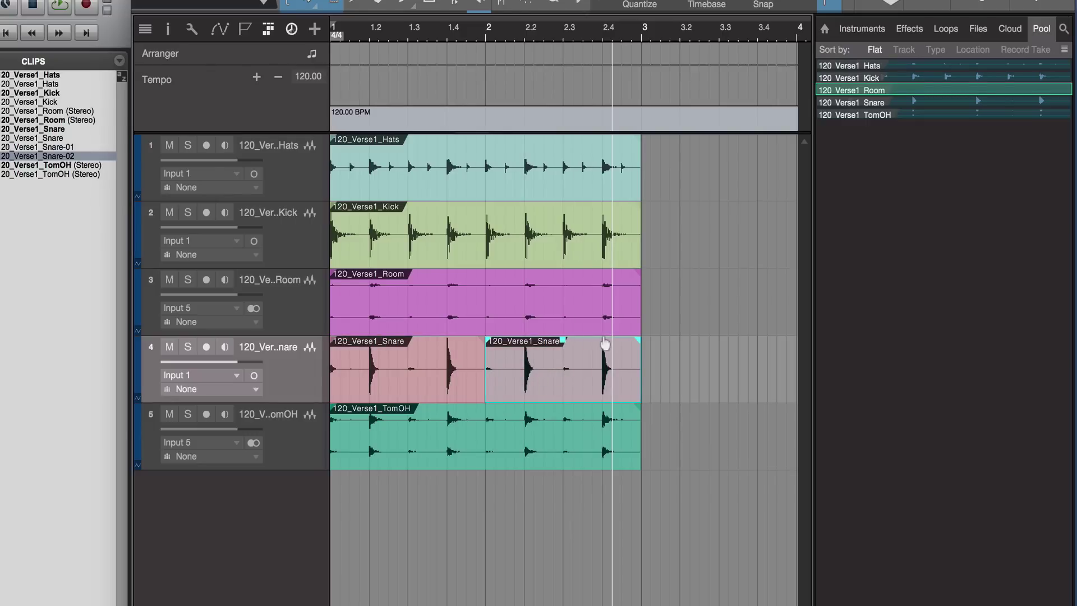
pyautogui.moveTo(592, 370); pyautogui.dragTo(641, 400)
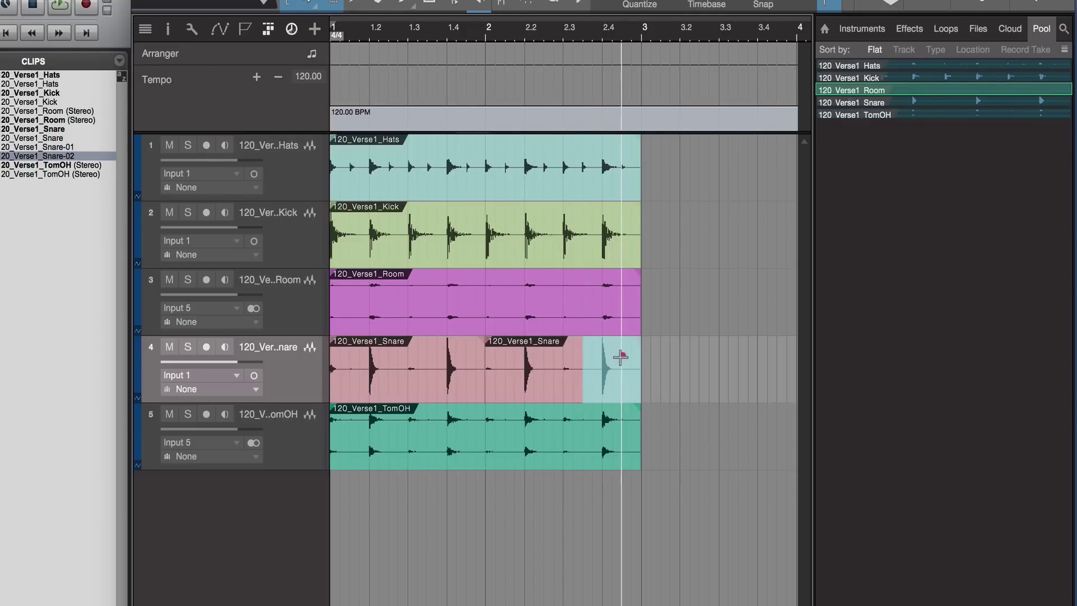
pyautogui.click(621, 358)
pyautogui.click(534, 373)
pyautogui.click(433, 385)
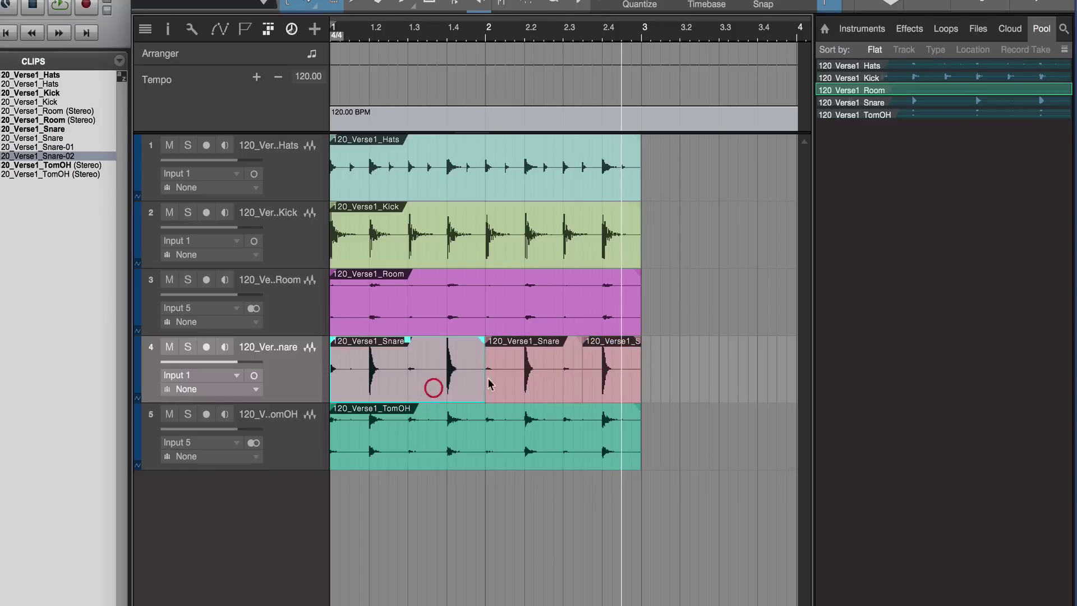
pyautogui.click(523, 378)
pyautogui.click(609, 385)
pyautogui.click(555, 385)
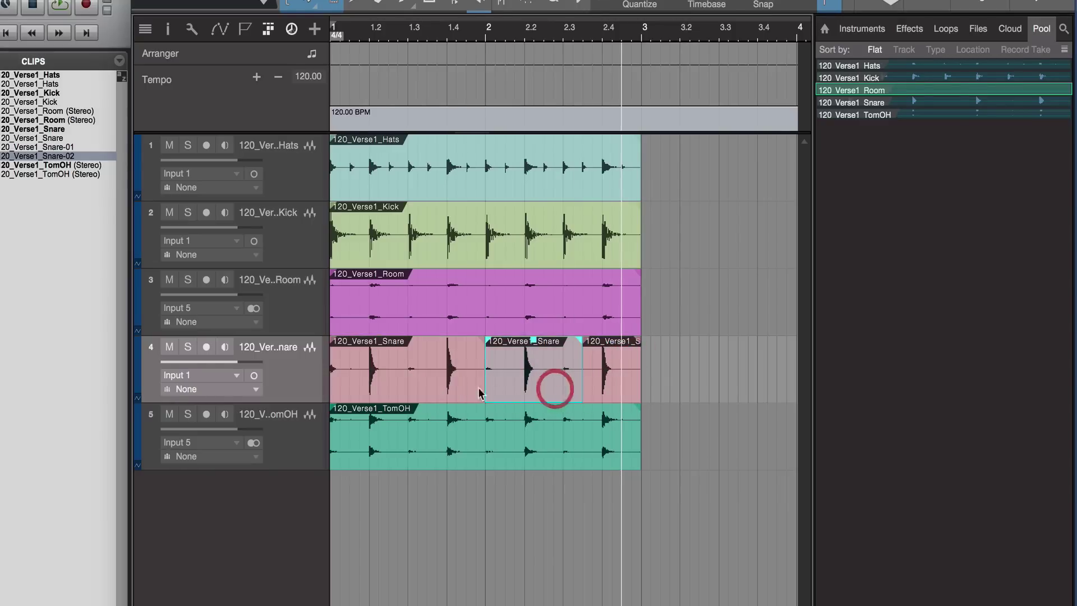
pyautogui.click(446, 391)
pyautogui.click(524, 378)
pyautogui.click(609, 390)
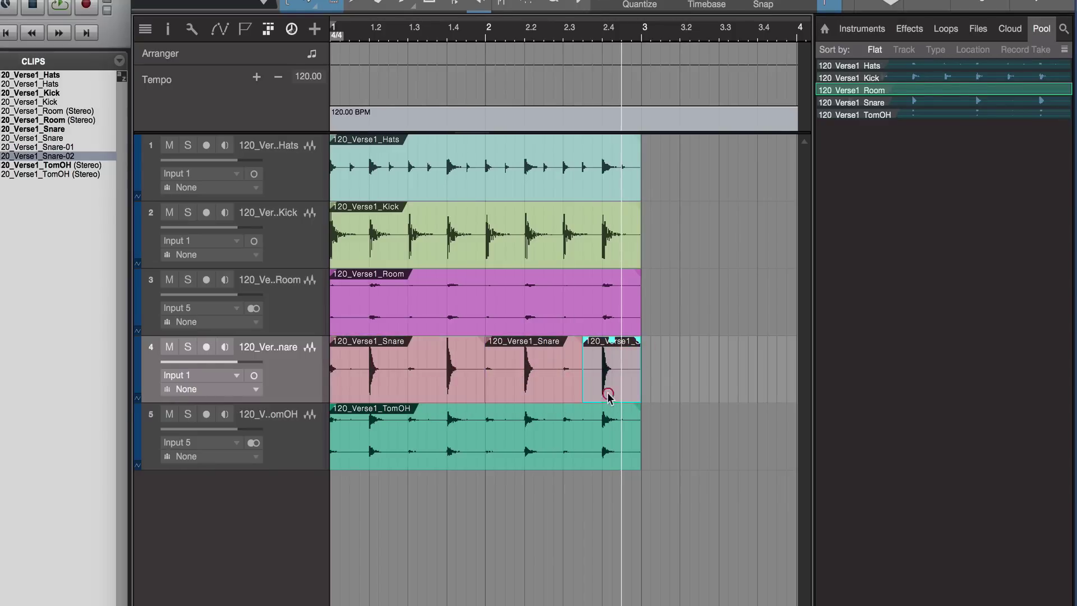
pyautogui.click(543, 387)
pyautogui.click(437, 390)
pyautogui.click(516, 380)
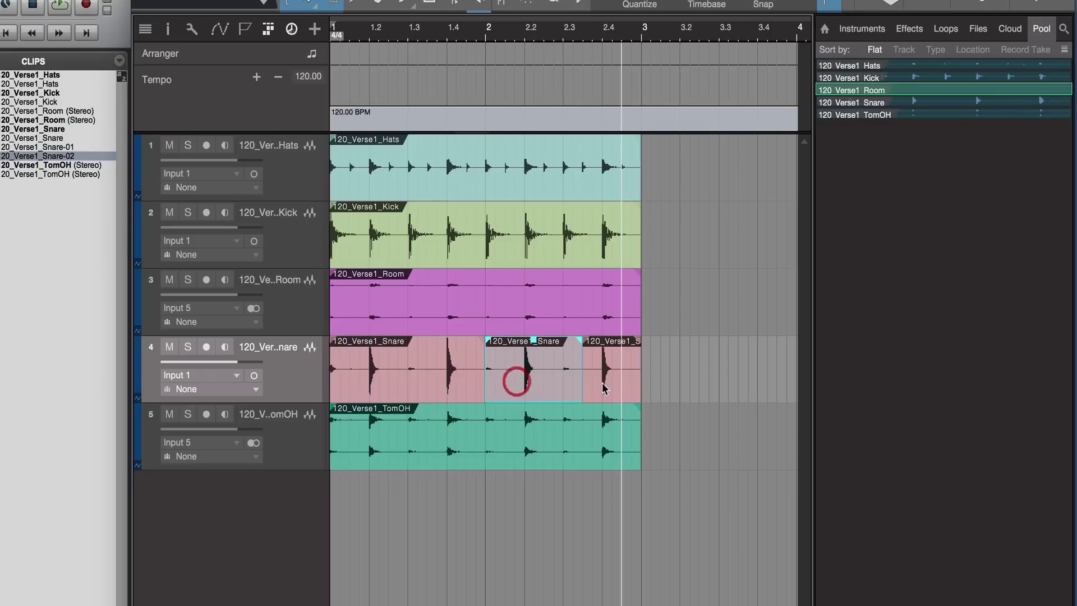
pyautogui.click(604, 387)
pyautogui.click(544, 375)
pyautogui.click(543, 375)
pyautogui.click(457, 388)
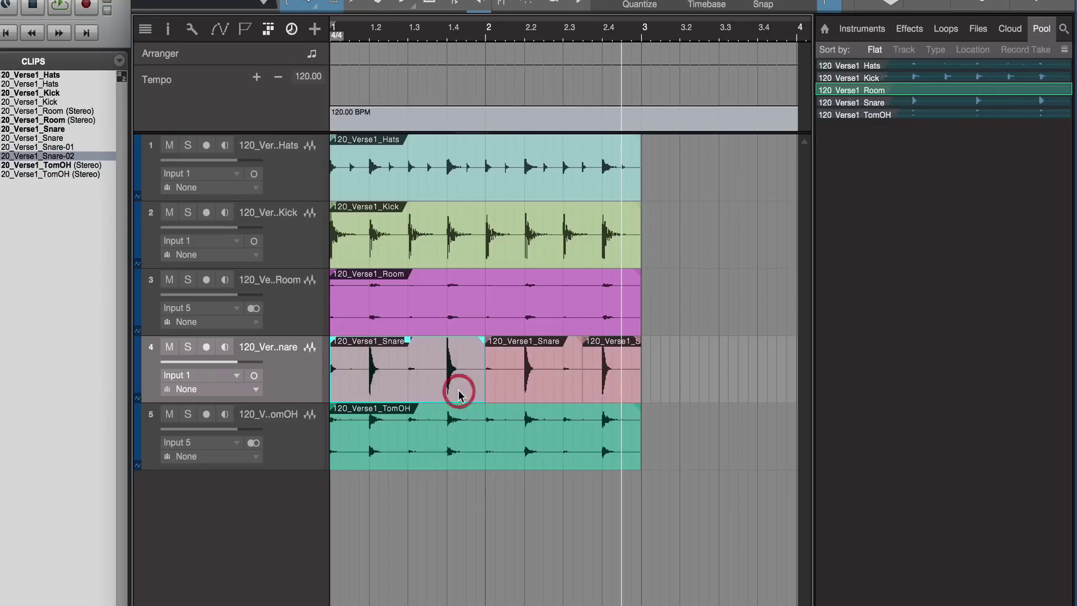
pyautogui.click(515, 384)
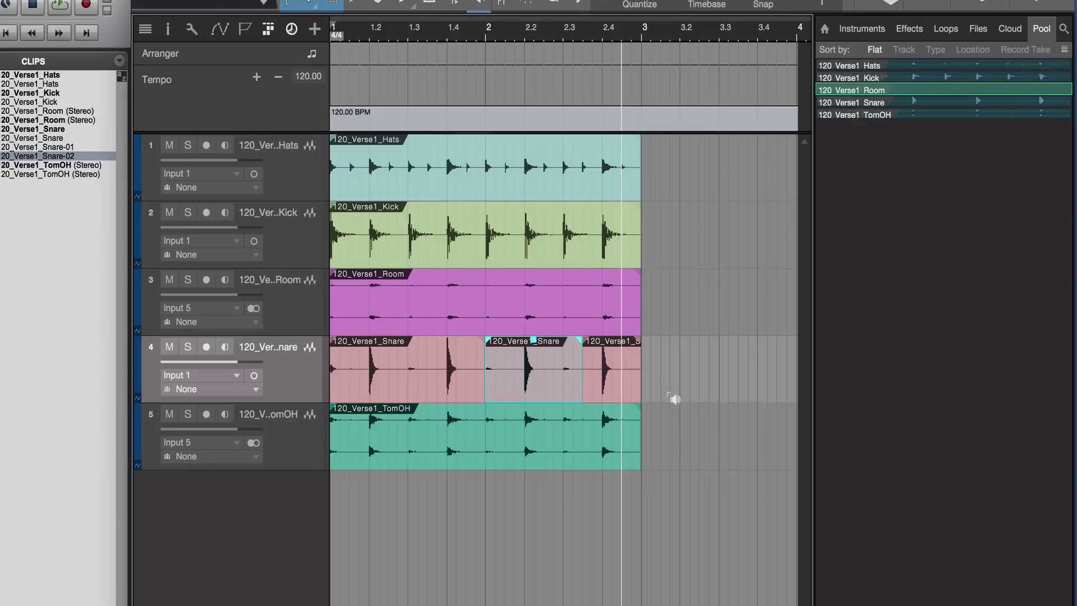
# Render the middle snare event to a new file and compare it with the original in the Pool.
pyautogui.hotkey('ctrl', 'b')
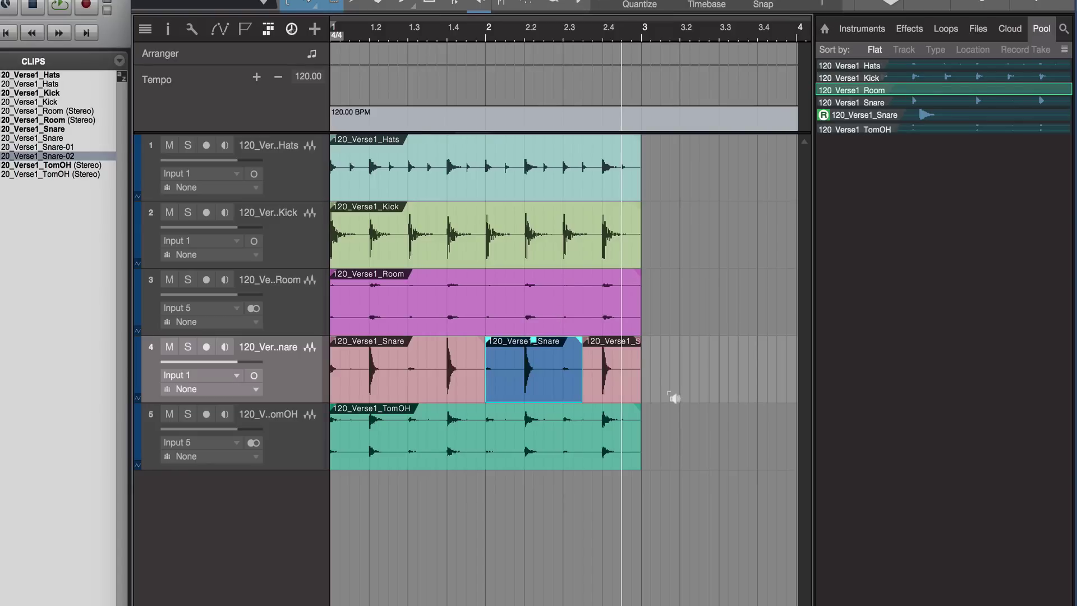
pyautogui.click(928, 114)
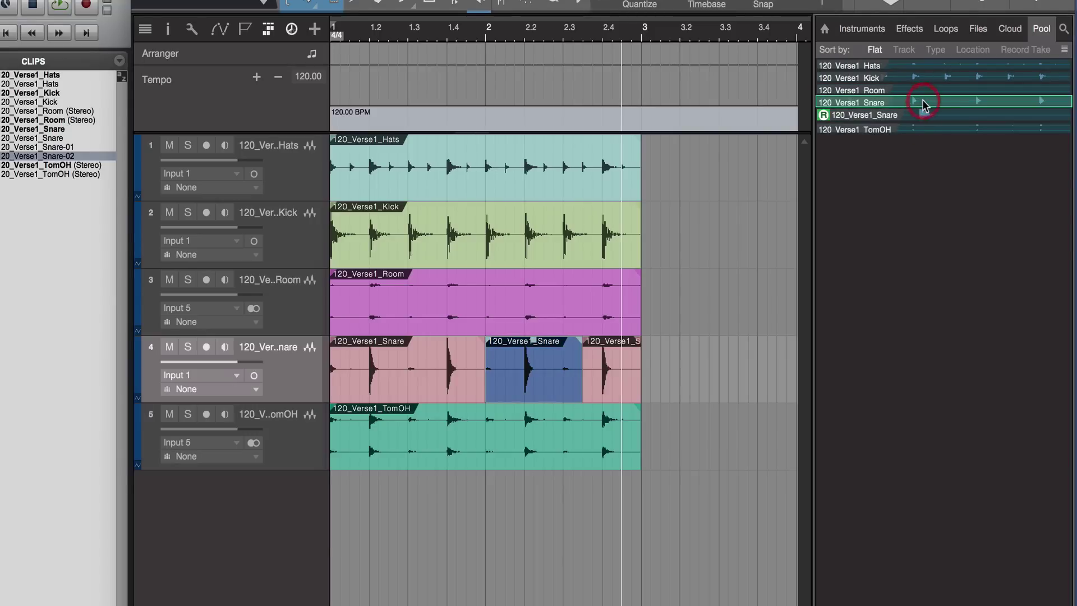
pyautogui.click(915, 103)
# Select the third, middle and first snare events in turn on the Snare track.
pyautogui.click(609, 382)
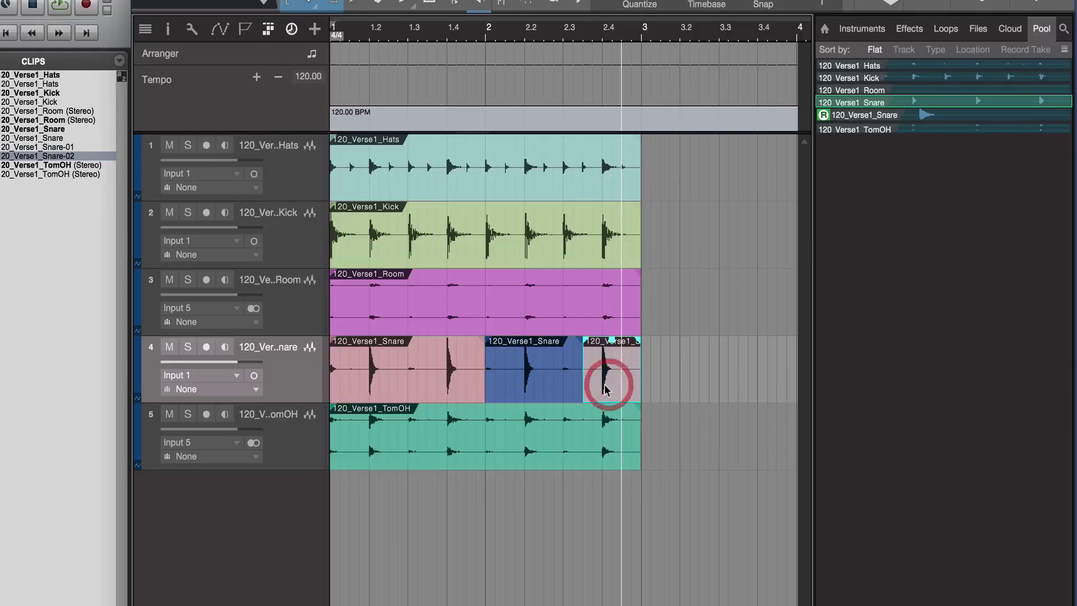
pyautogui.click(537, 376)
pyautogui.click(447, 379)
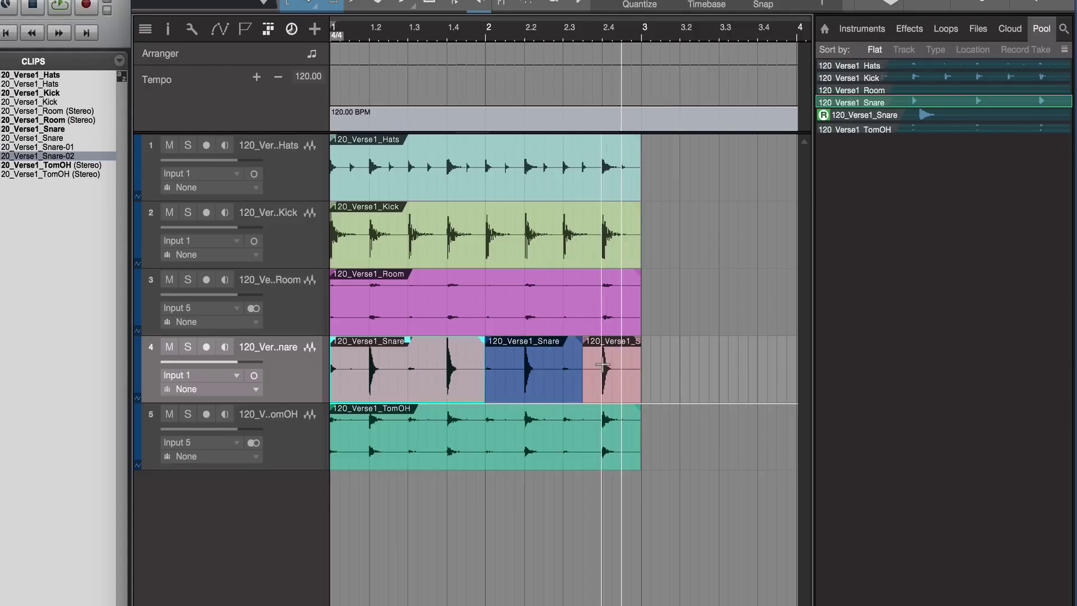
pyautogui.click(618, 381)
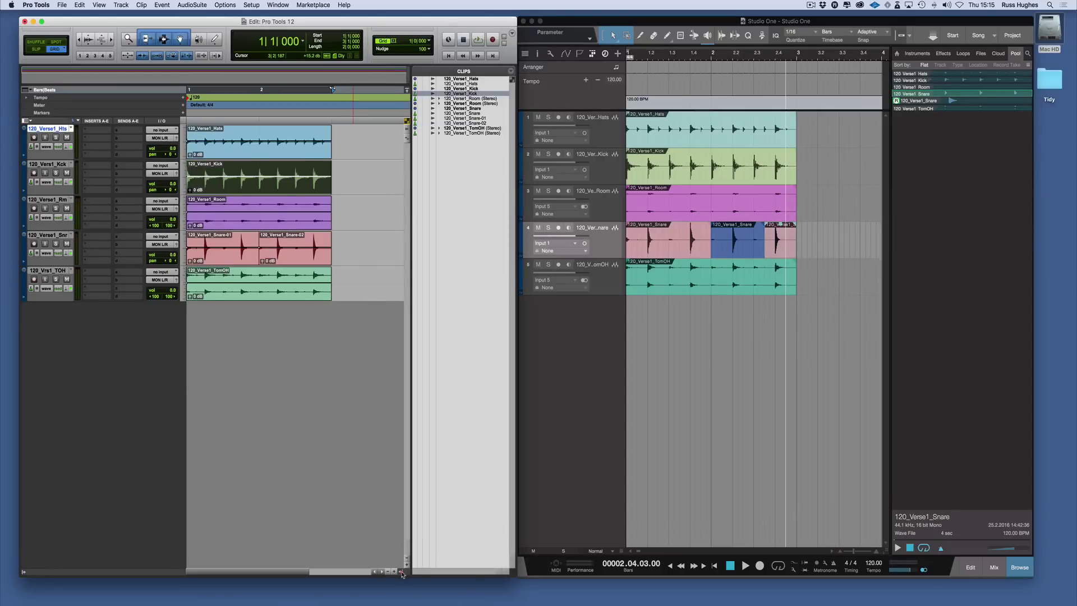
# Hide Pro Tools' Clip List and close Studio One's Browser, then return focus to Pro Tools.
pyautogui.click(402, 573)
pyautogui.click(1015, 575)
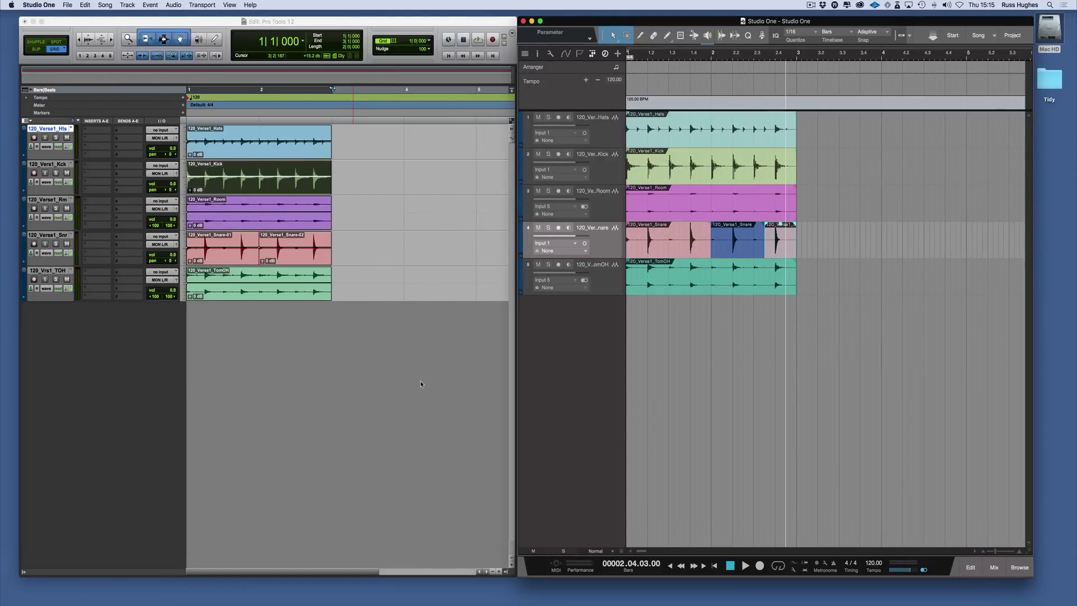
pyautogui.click(346, 343)
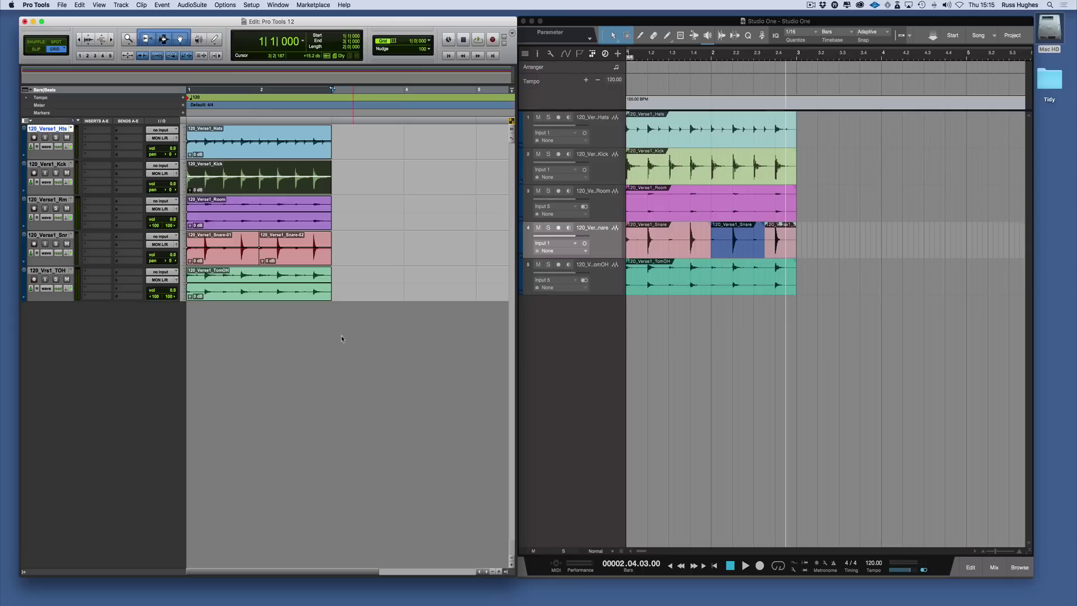
# Enter -11 in Pitch Shift semi in the Elastic Properties of the 120_Verse1_Snare-02 clip.
pyautogui.click(303, 262)
pyautogui.rightClick(307, 257)
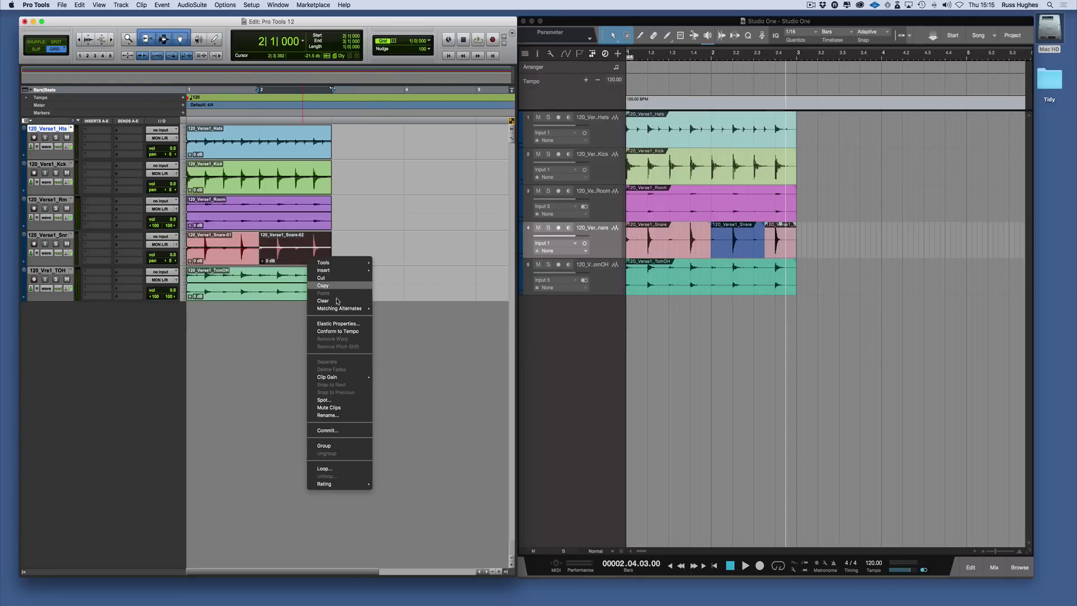
pyautogui.click(335, 324)
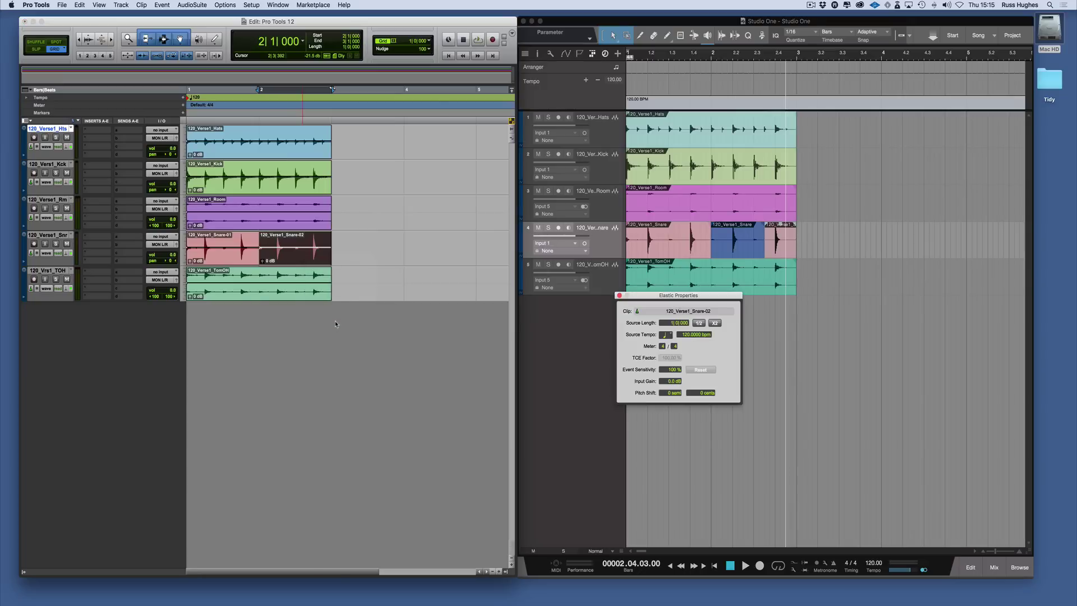
pyautogui.moveTo(640, 297); pyautogui.dragTo(399, 262)
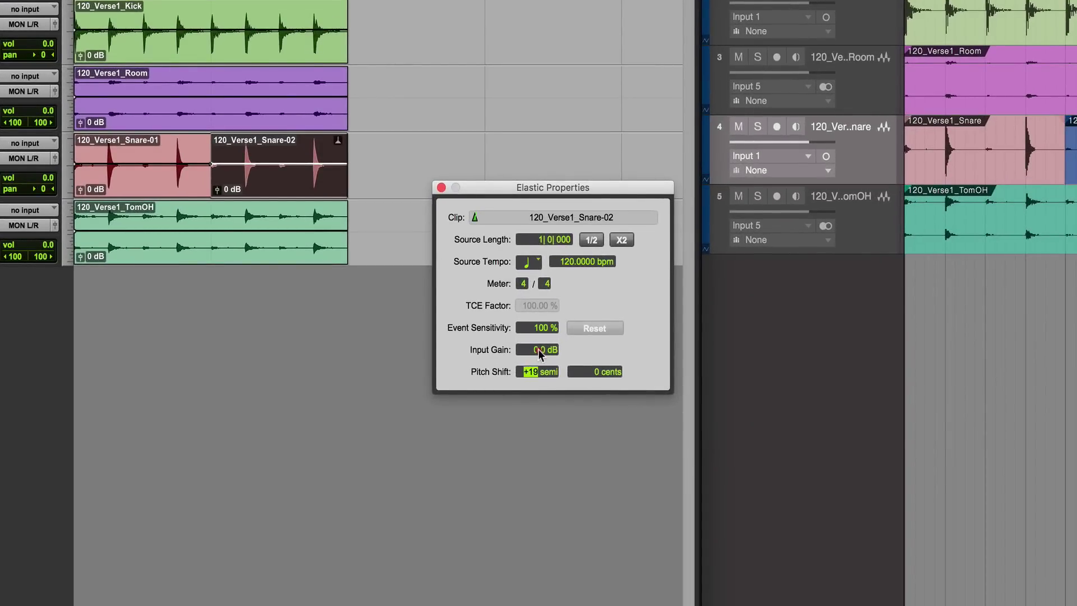
pyautogui.write('9-11')
pyautogui.press('Return')
# Close Elastic Properties and drag Snare-02's clip gain line up to +18 dB.
pyautogui.click(442, 188)
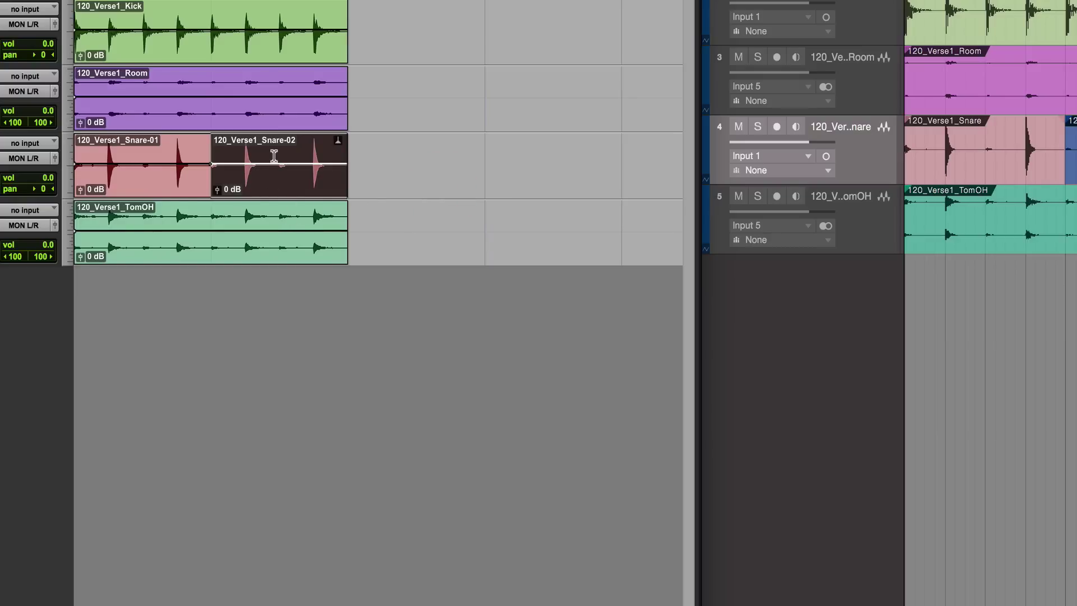
pyautogui.moveTo(274, 163)
pyautogui.mouseDown()
pyautogui.moveTo(276, 147)
pyautogui.moveTo(275, 164)
pyautogui.mouseUp()
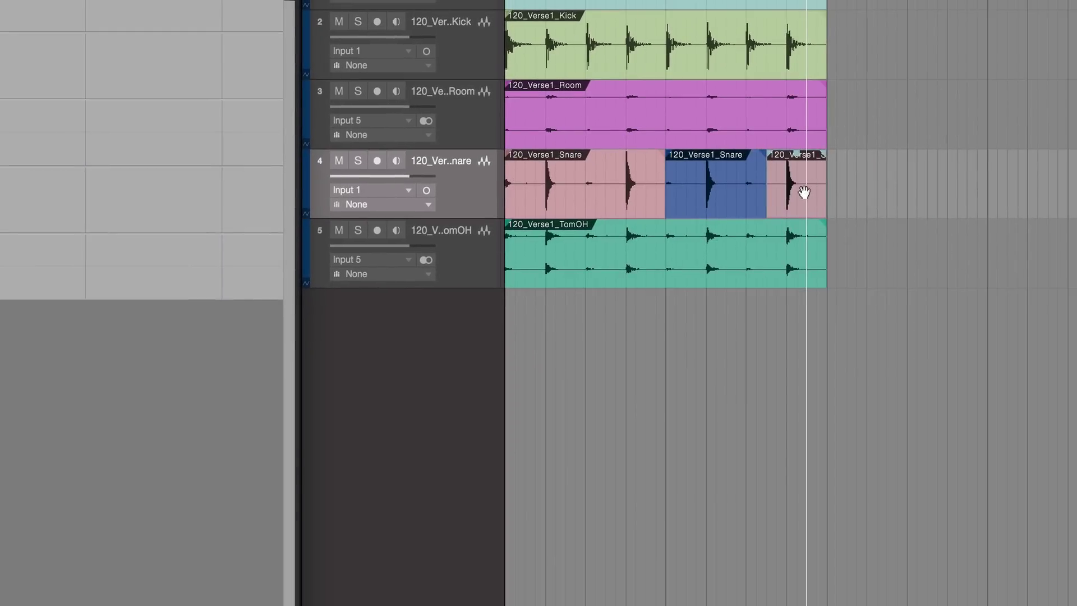
# Select the middle and third snare events and merge them into one event.
pyautogui.click(954, 181)
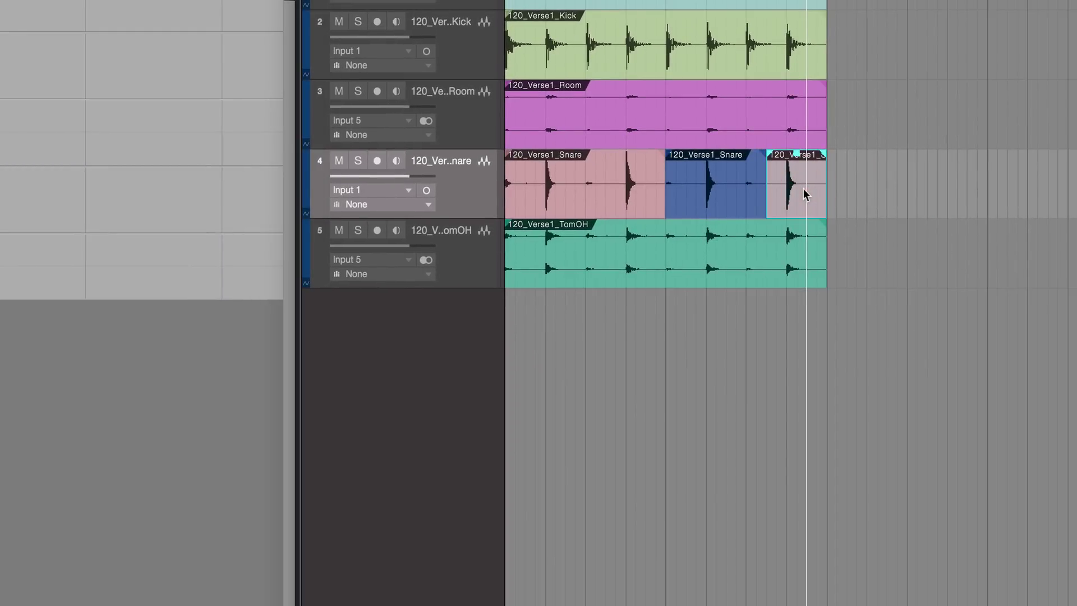
pyautogui.press('Left')
pyautogui.press('Right')
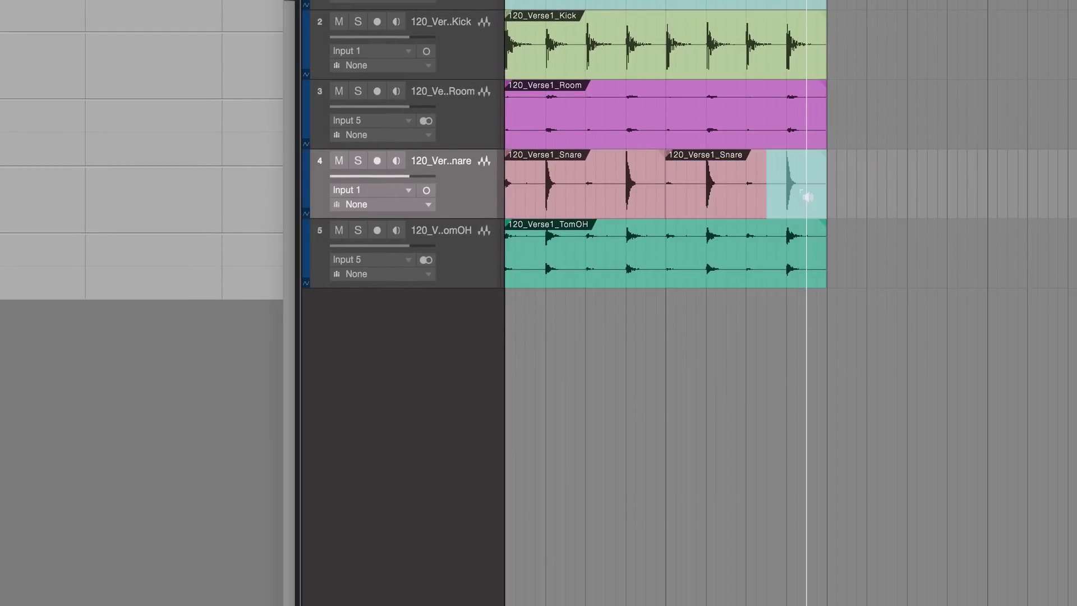
# Select the merged snare event and drag its gain handle up by 2 dB.
pyautogui.click(873, 164)
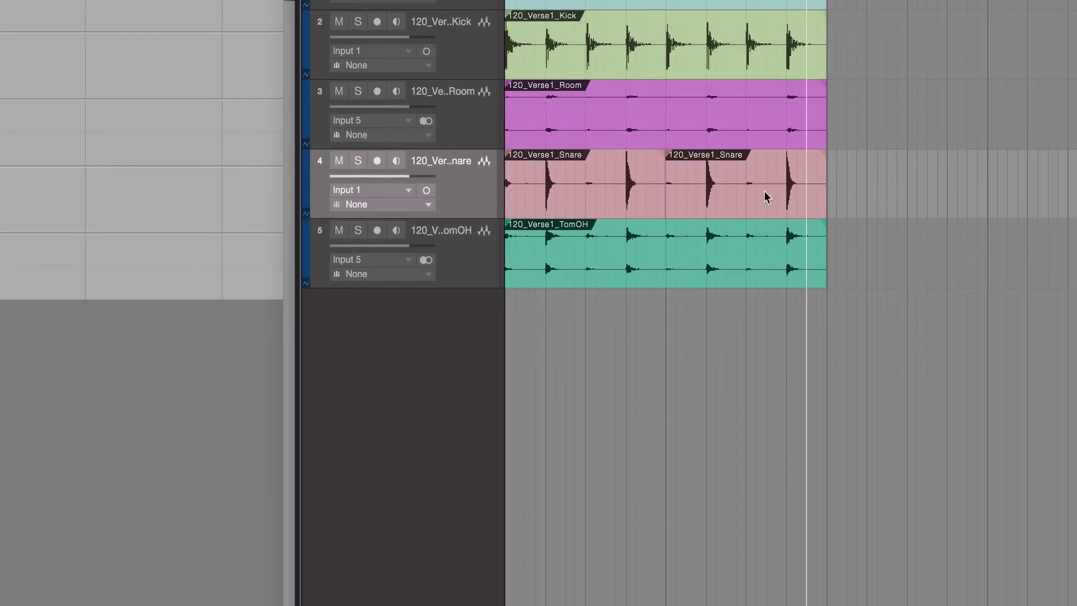
pyautogui.click(753, 178)
pyautogui.click(746, 200)
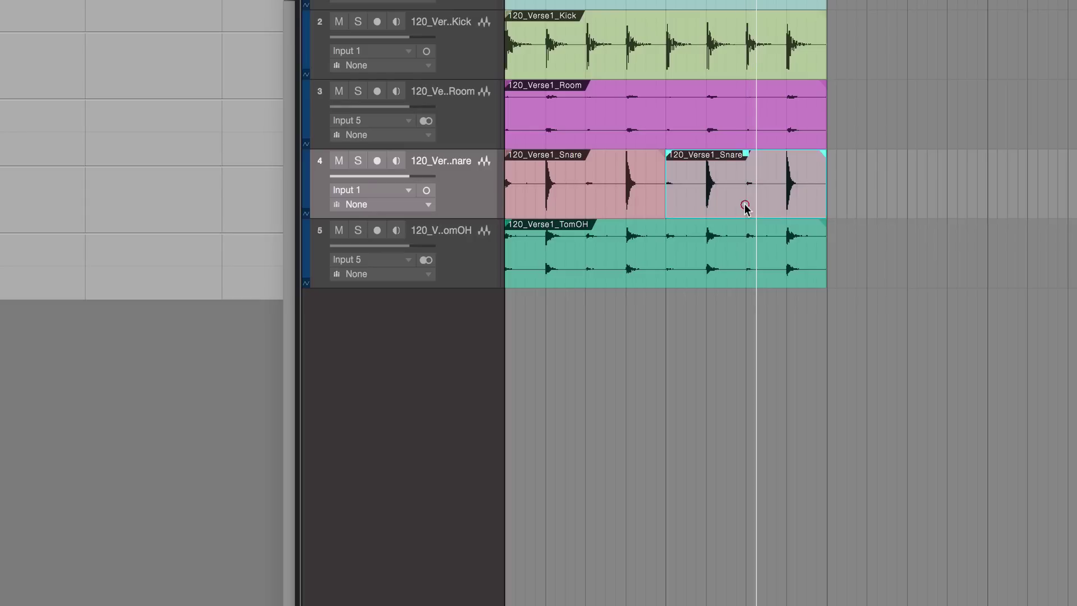
pyautogui.moveTo(745, 152)
pyautogui.mouseDown()
pyautogui.moveTo(745, 140)
pyautogui.moveTo(747, 160)
pyautogui.mouseUp()
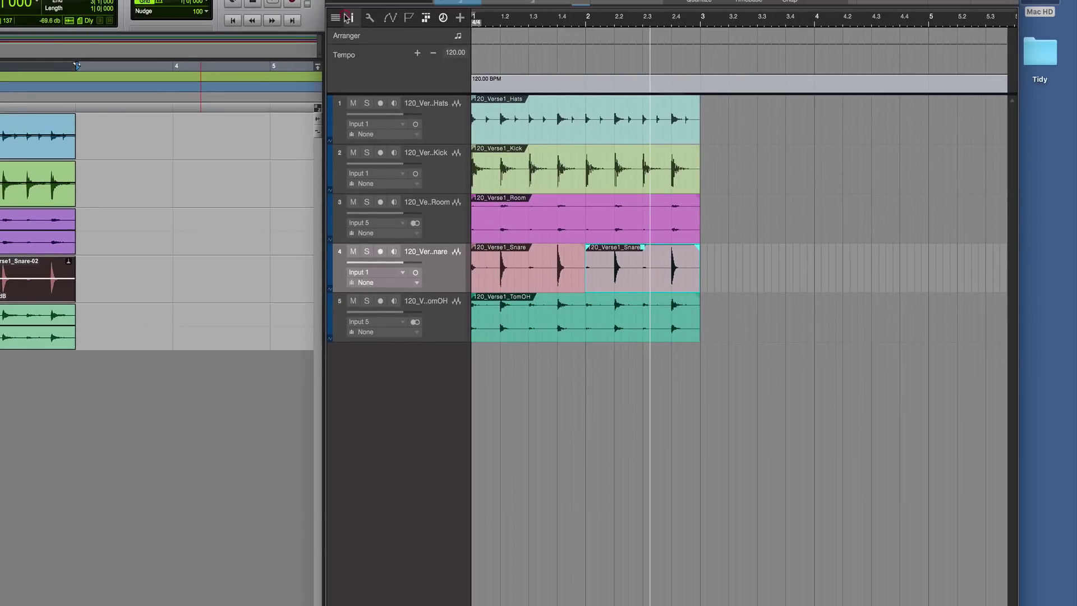
# Open the Inspector for 120_Verse1_Snare and review its Tempo (Follow) and Layers options unchanged.
pyautogui.click(354, 18)
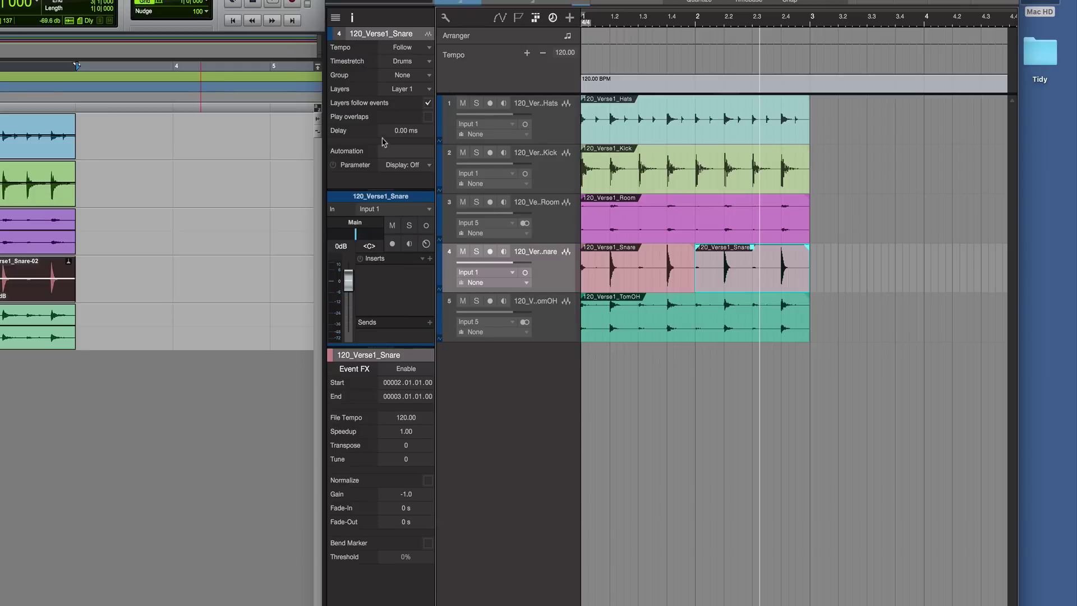
pyautogui.click(409, 50)
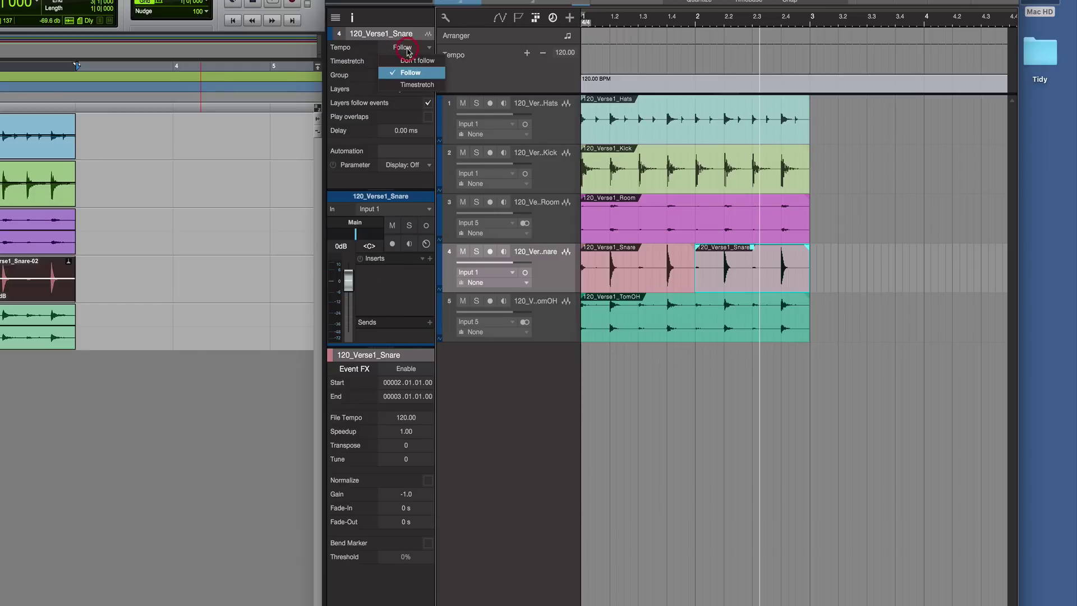
pyautogui.click(400, 85)
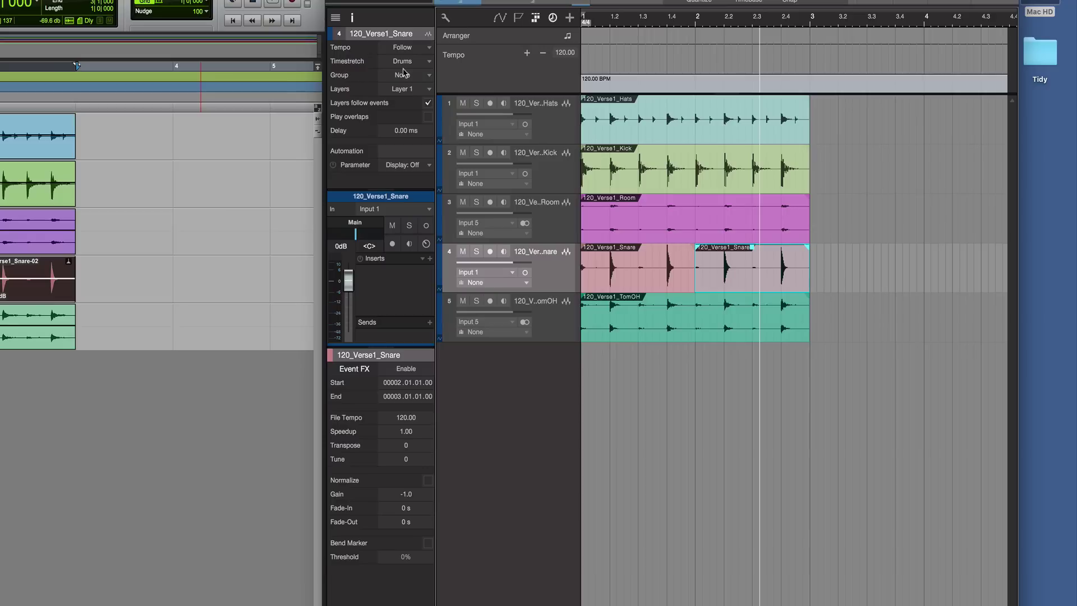
pyautogui.click(396, 88)
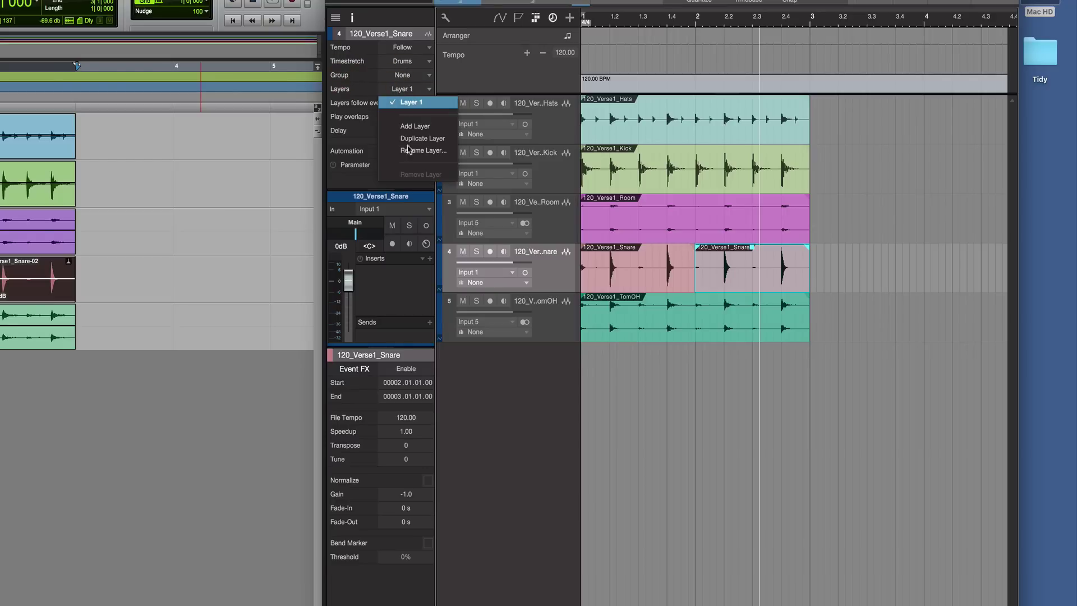
pyautogui.click(362, 83)
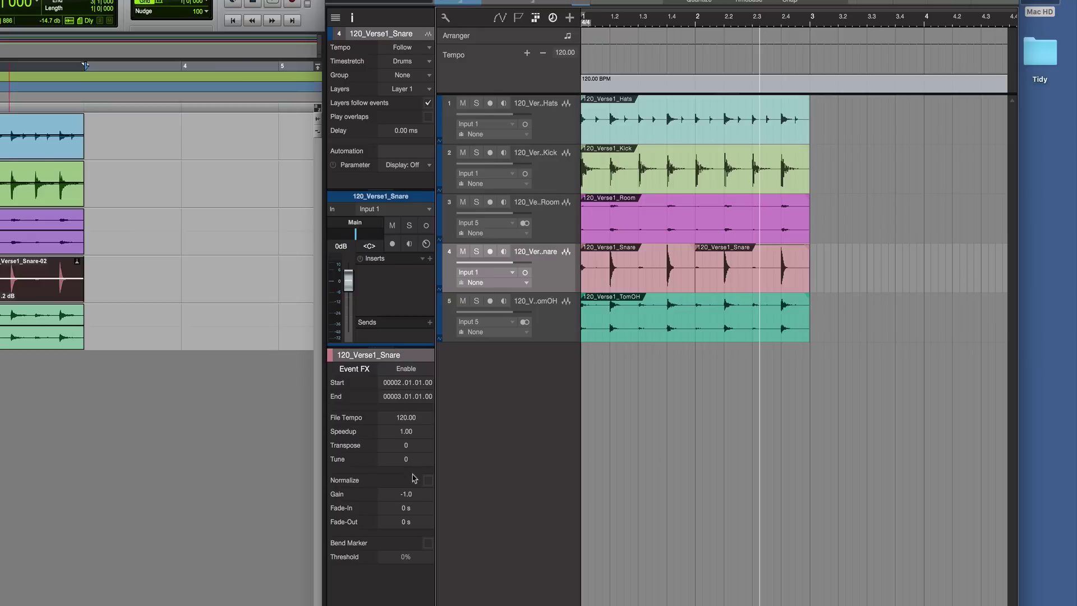
# Drag the snare event's Inspector gain to -4.2 dB, then toggle Bend Markers on and off.
pyautogui.moveTo(408, 496)
pyautogui.mouseDown()
pyautogui.moveTo(397, 349)
pyautogui.moveTo(402, 500)
pyautogui.mouseUp()
pyautogui.click(428, 544)
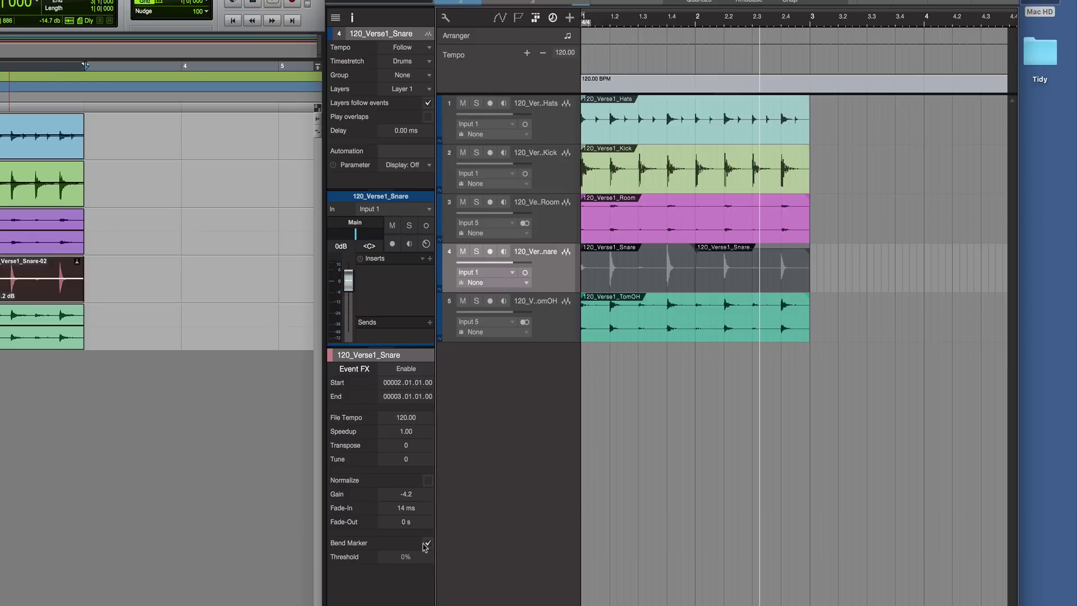
pyautogui.click(428, 544)
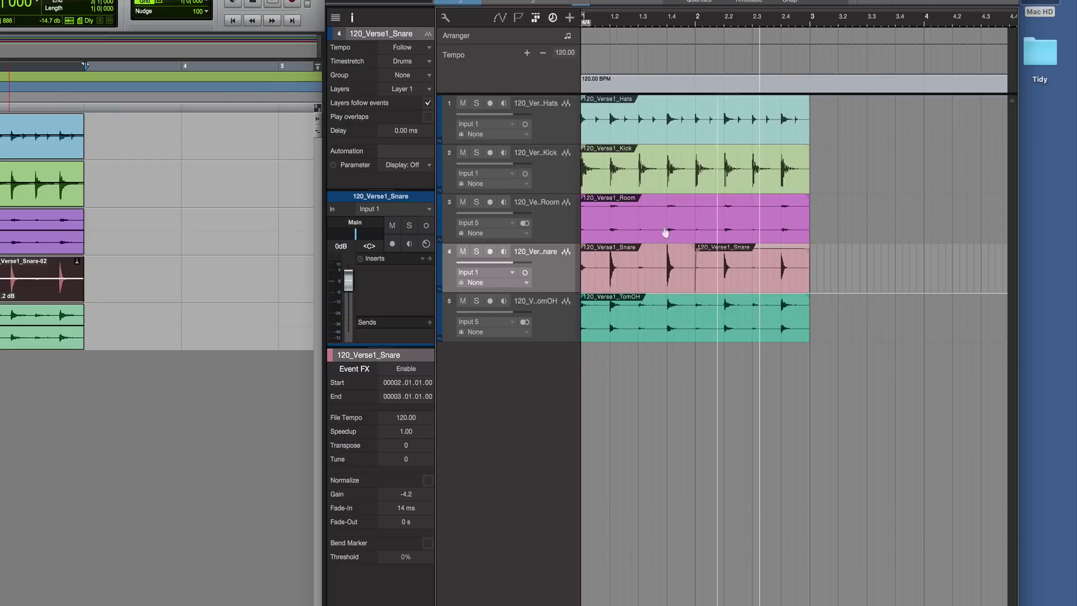
# Hide the Inspector and reopen the Browser on the Pool tab with F5.
pyautogui.click(353, 19)
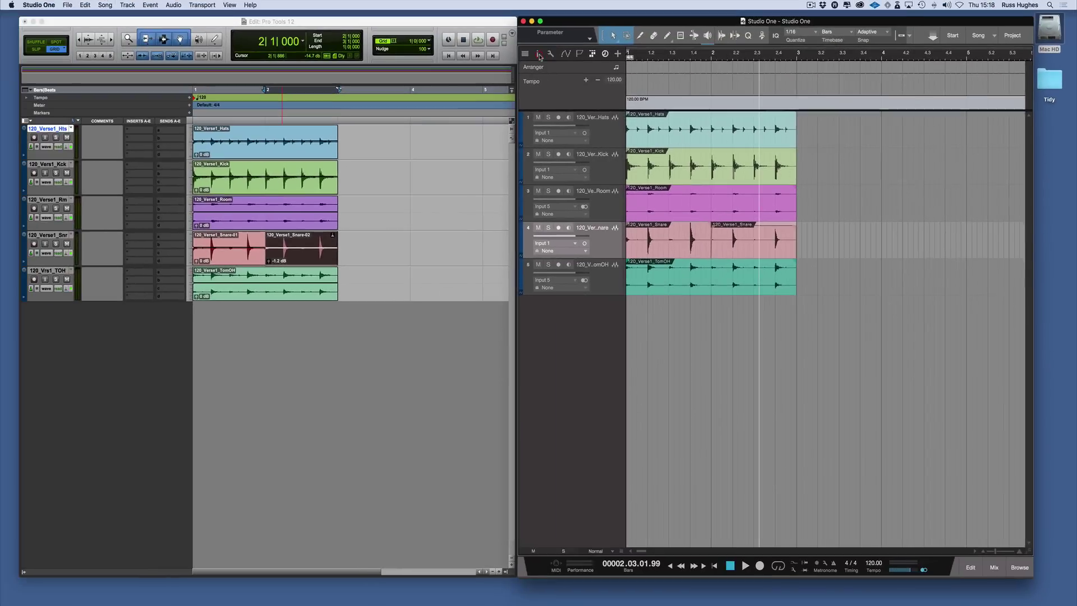
pyautogui.press('F5')
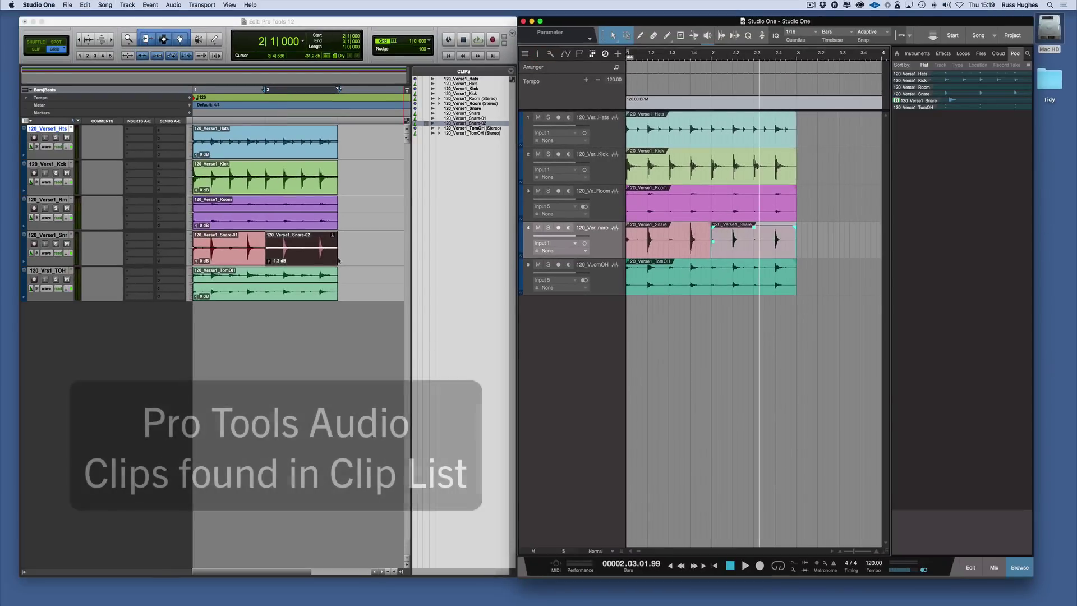